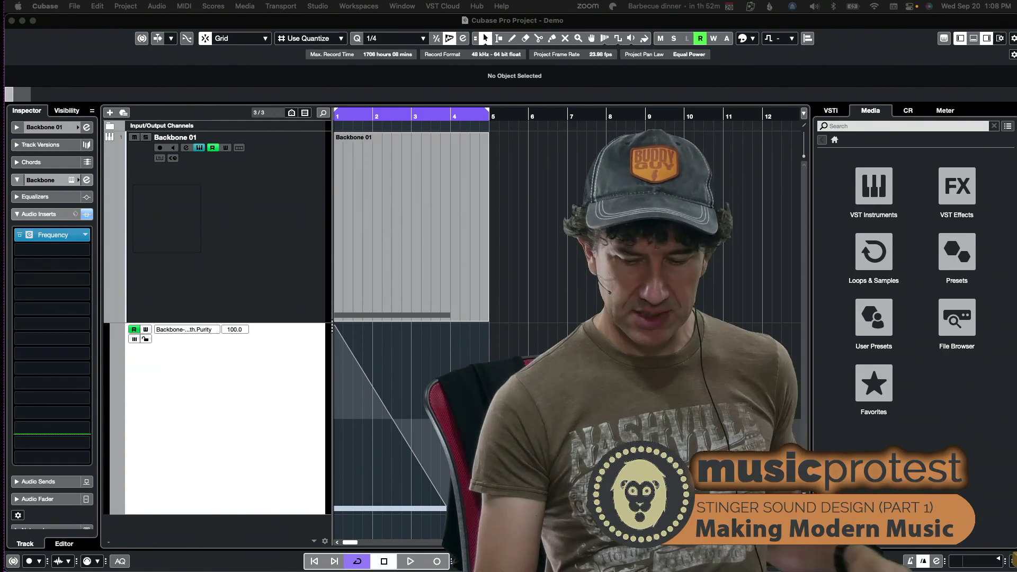
Play and stop the project to audition the telephone-bell stinger
{"action": "key", "text": "space"}
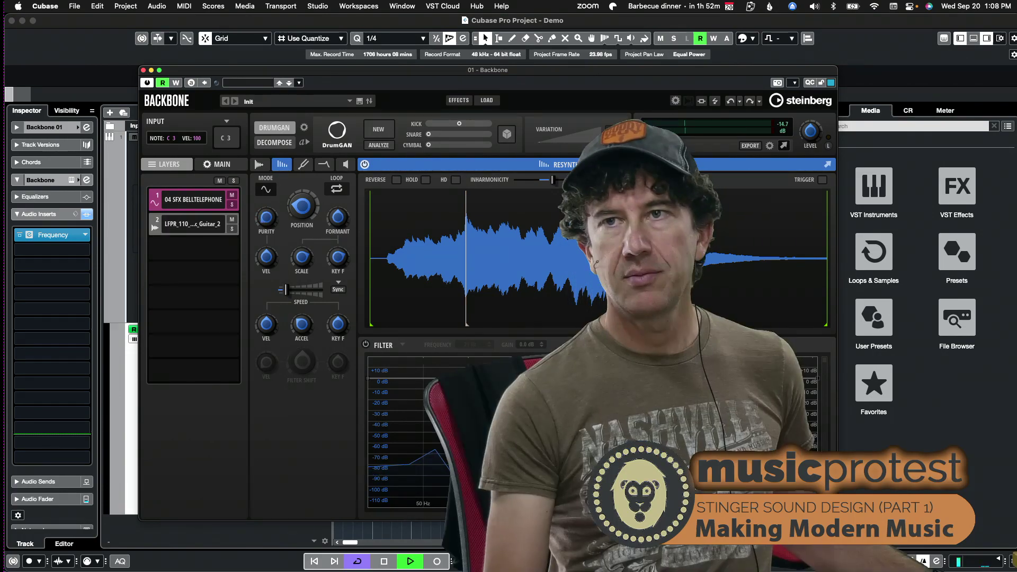
{"action": "key", "text": "space"}
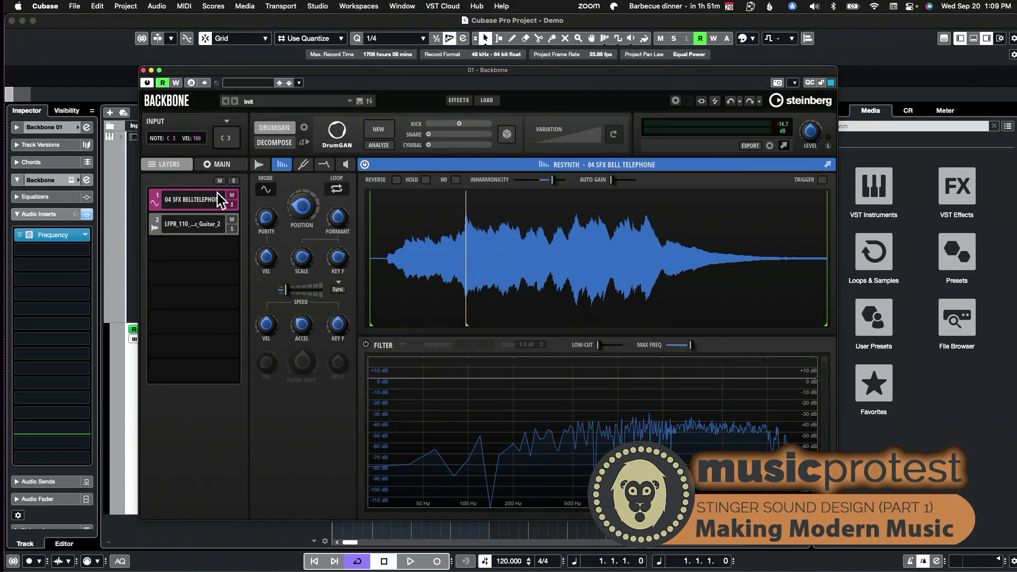
Mute the guitar layer, view the bell layer's pitch and filter envelopes, and audition it
{"action": "left_click", "coordinate": [232, 218]}
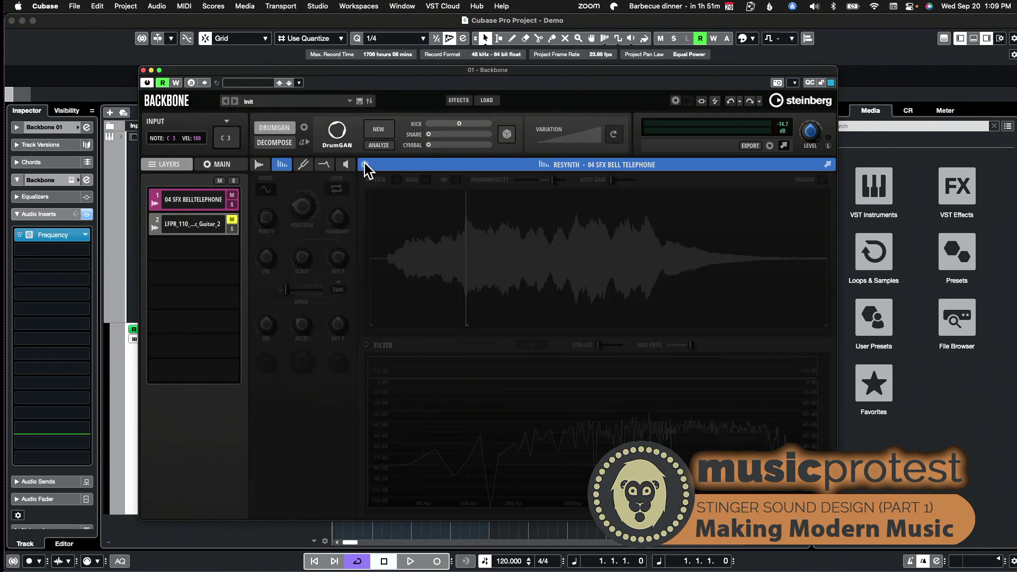
{"action": "left_click", "coordinate": [305, 165]}
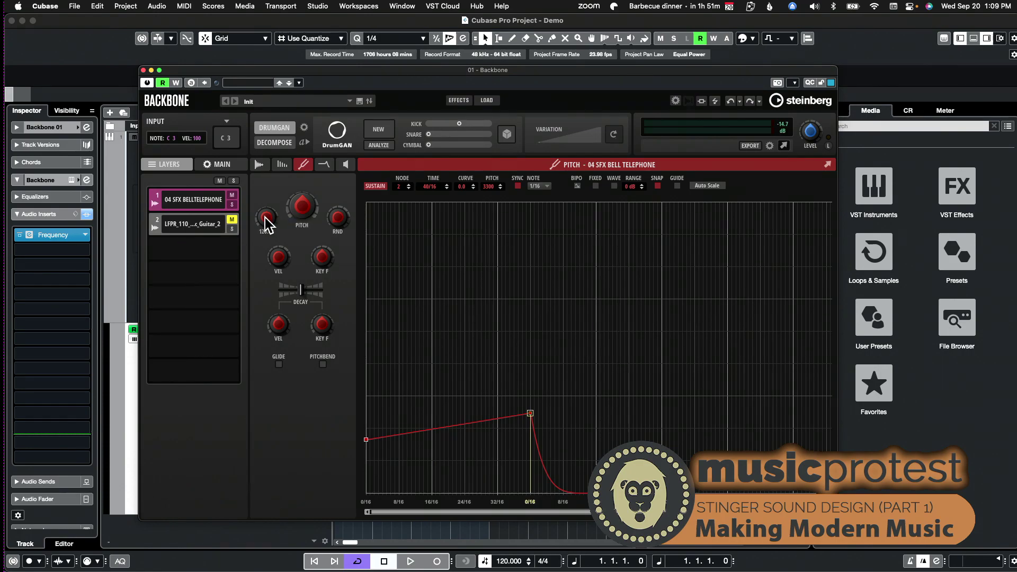
{"action": "mouse_move", "coordinate": [267, 225]}
{"action": "left_click", "coordinate": [324, 165]}
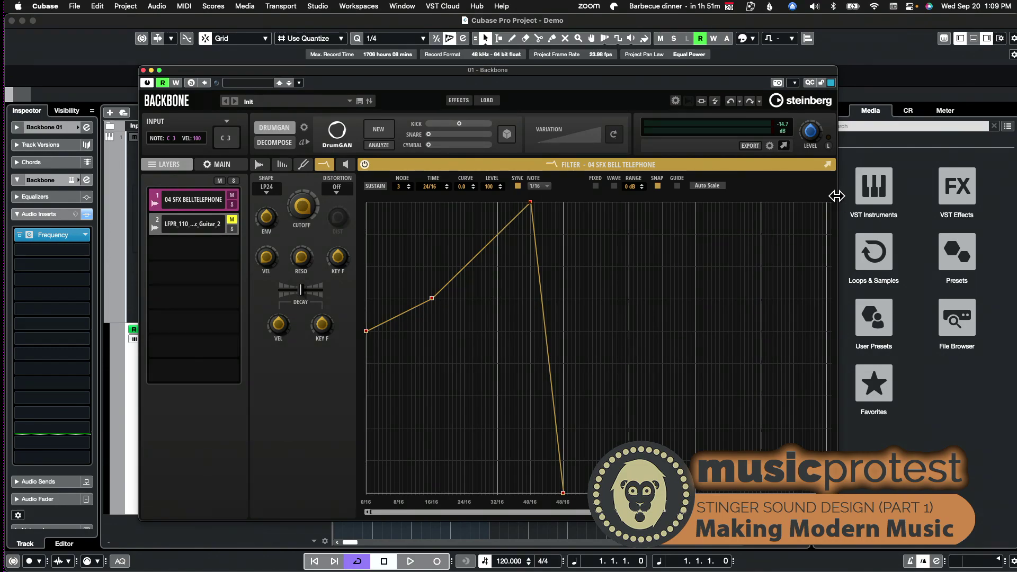
{"action": "key", "text": "space"}
{"action": "key", "text": "space"}
View the bell's zoomed waveform and amp envelope, and move the instrument window higher
{"action": "left_click", "coordinate": [259, 165]}
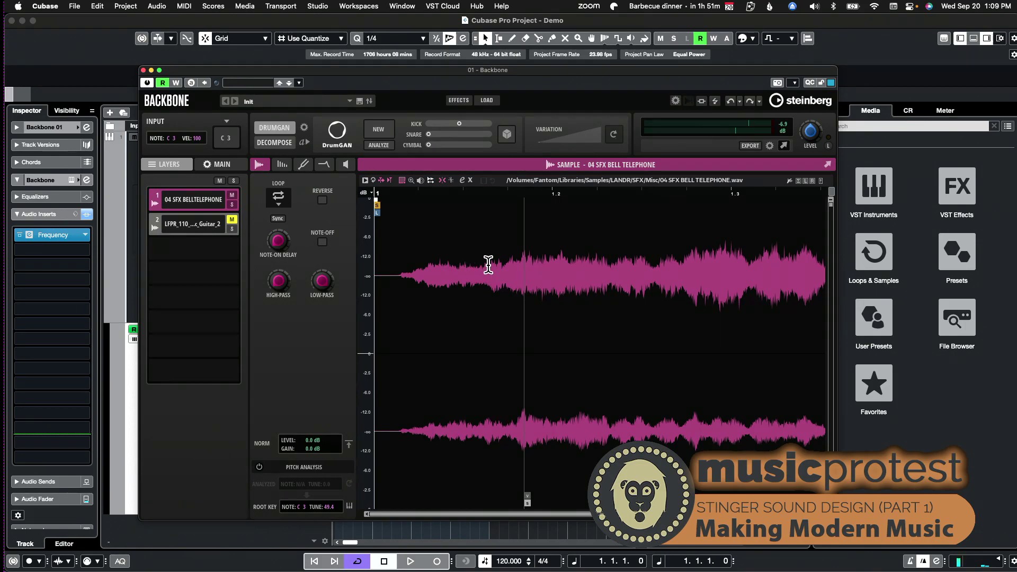
{"action": "scroll", "coordinate": [517, 297], "scroll_direction": "down", "scroll_amount": 5}
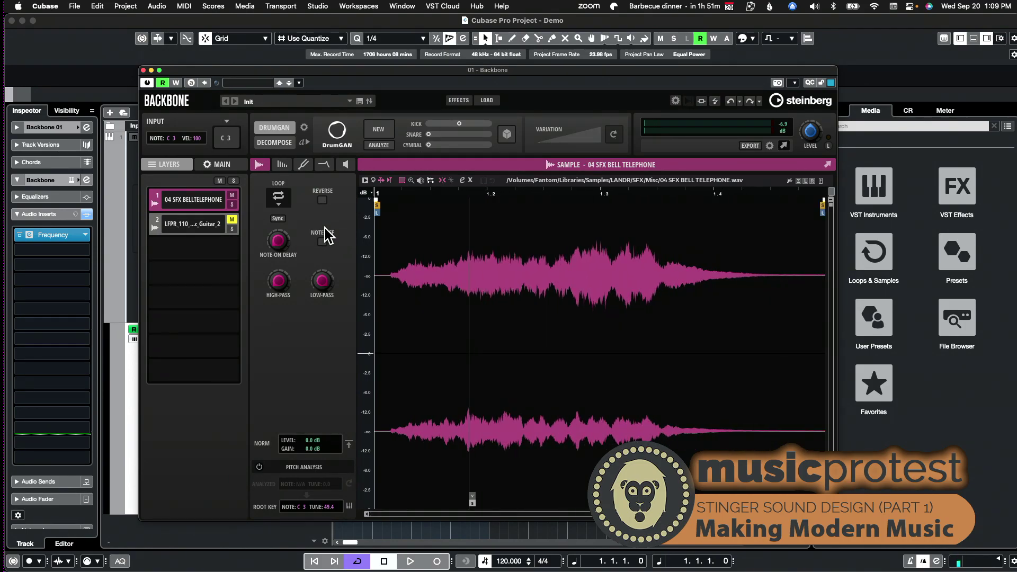
{"action": "left_click", "coordinate": [344, 165]}
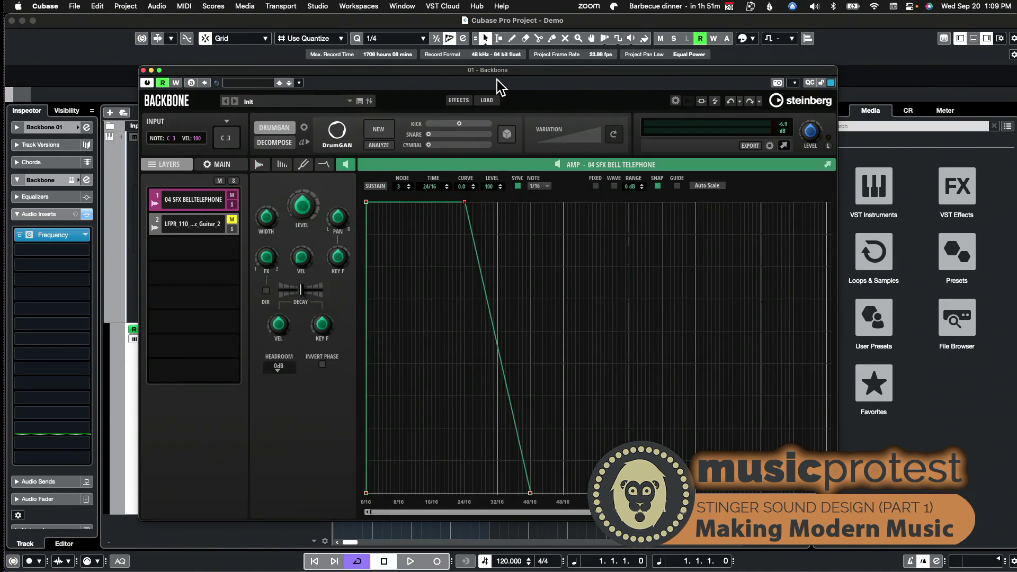
{"action": "left_click_drag", "start_coordinate": [474, 70], "coordinate": [516, 35]}
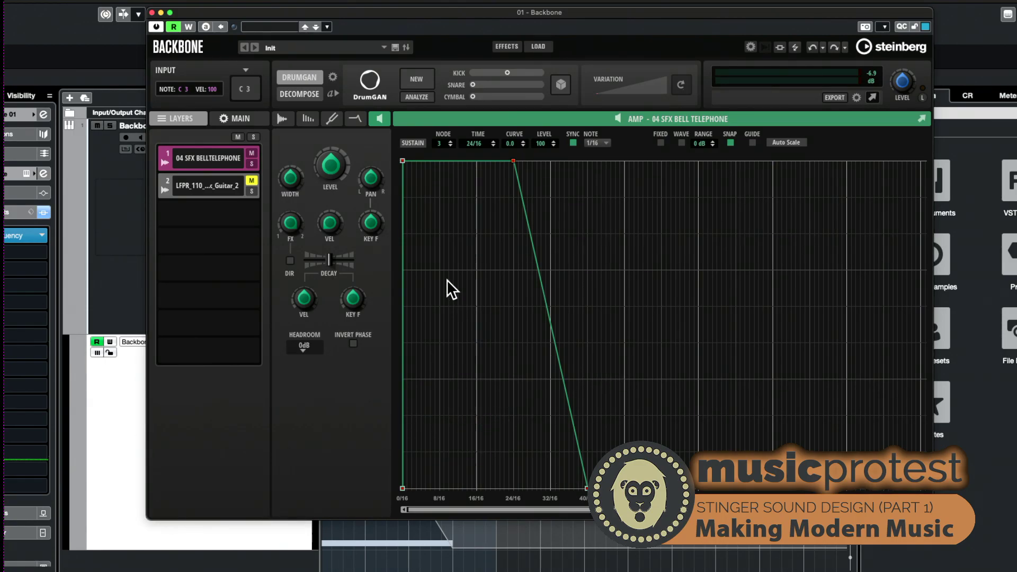
{"action": "left_click", "coordinate": [279, 118]}
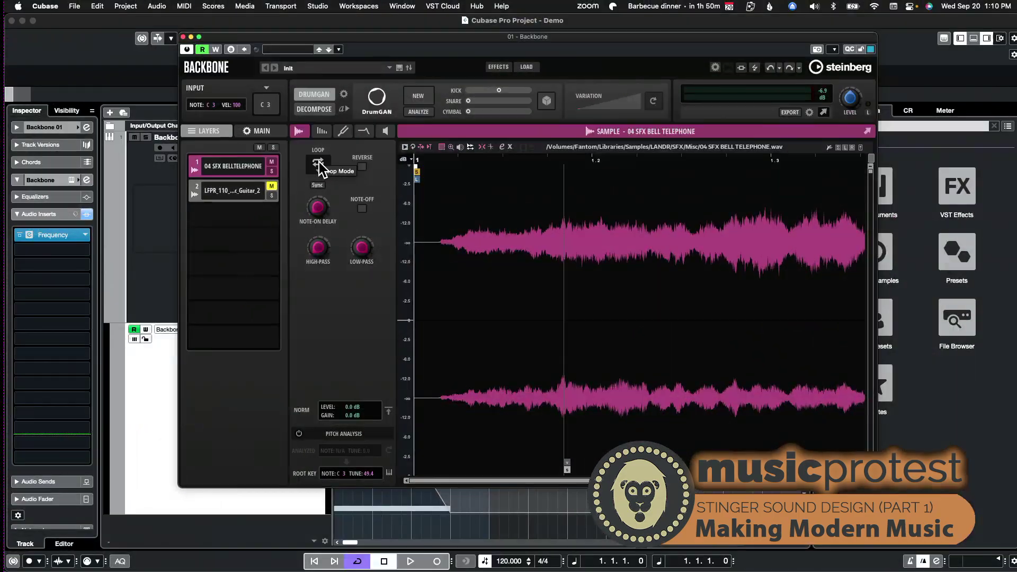
{"action": "left_click", "coordinate": [385, 131]}
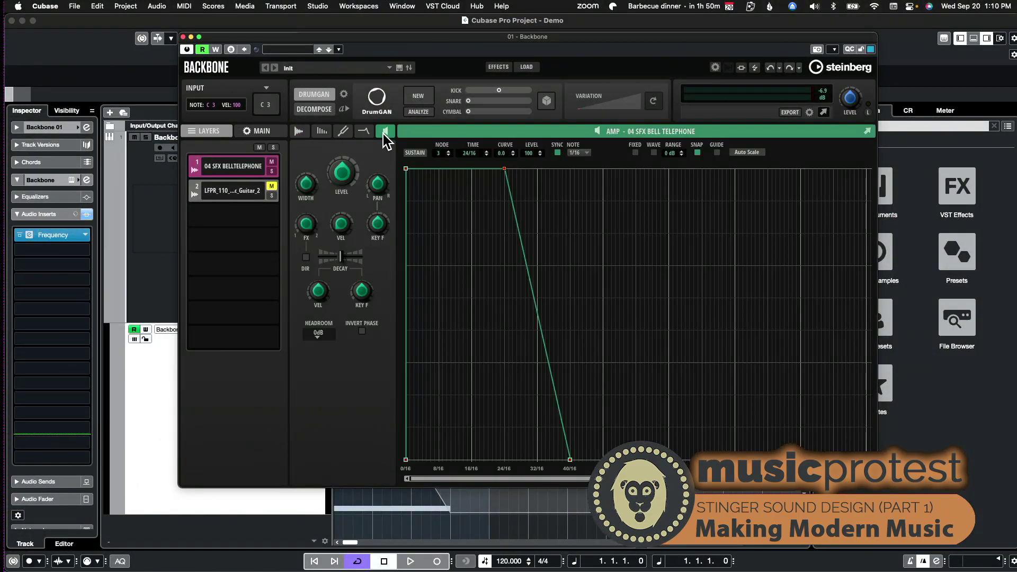
{"action": "key", "text": "space"}
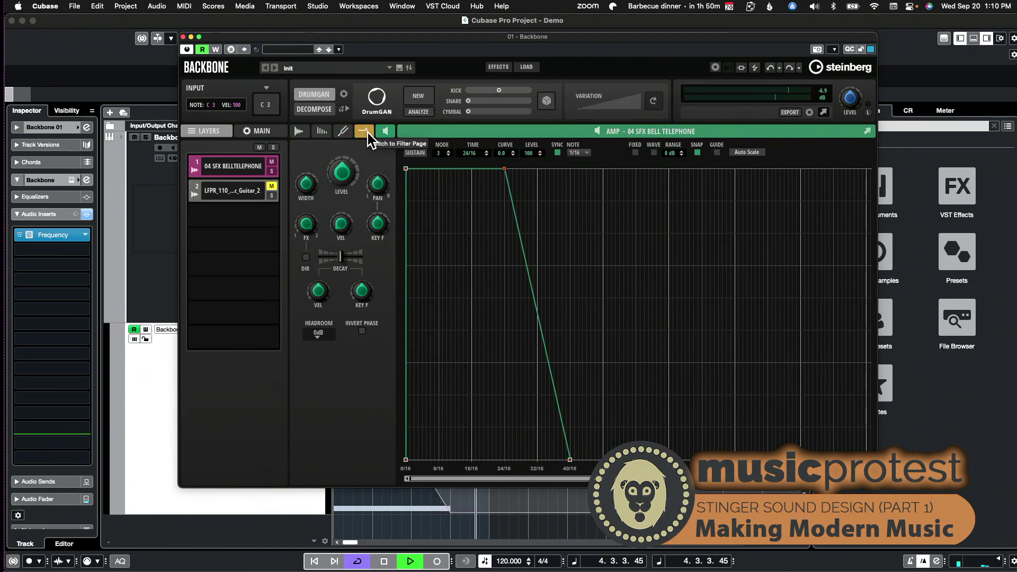
{"action": "key", "text": "space"}
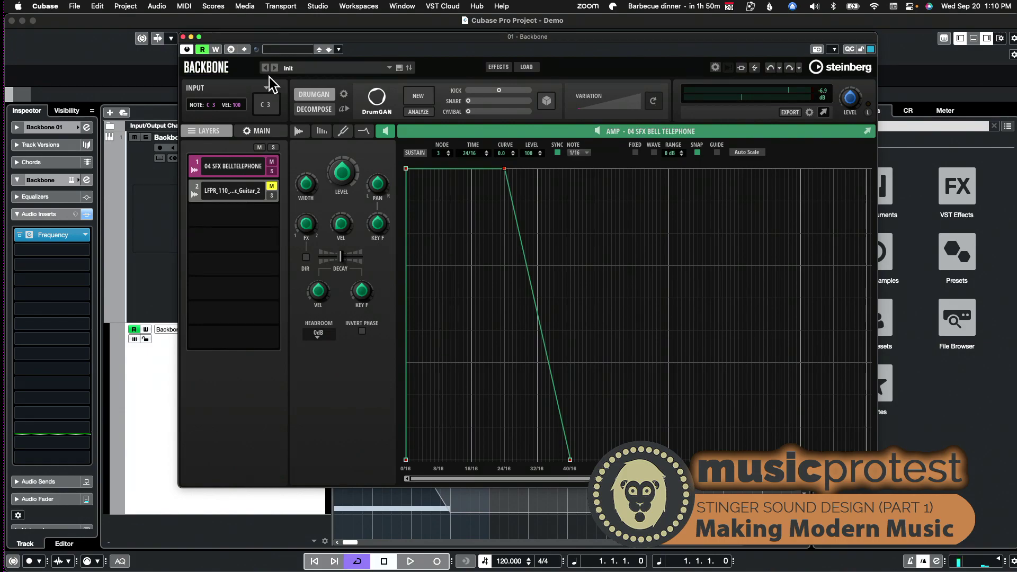
{"action": "mouse_move", "coordinate": [294, 33]}
{"action": "left_mouse_down"}
{"action": "mouse_move", "coordinate": [511, 54]}
{"action": "mouse_move", "coordinate": [303, 50]}
{"action": "left_mouse_up"}
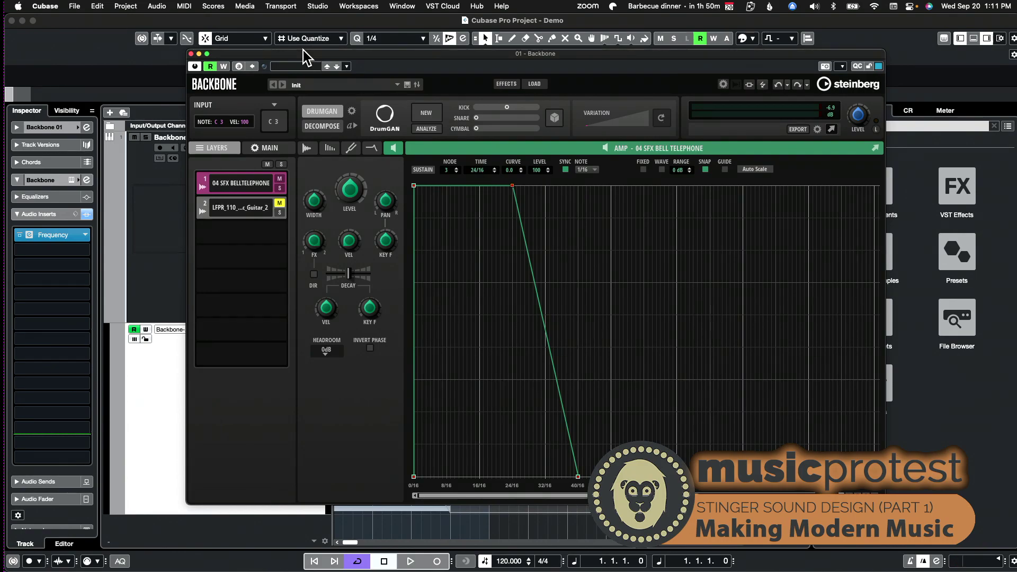
Raise the bell pitch envelope depth to 3300, audition it, and open the Frequency EQ
{"action": "left_click", "coordinate": [352, 147]}
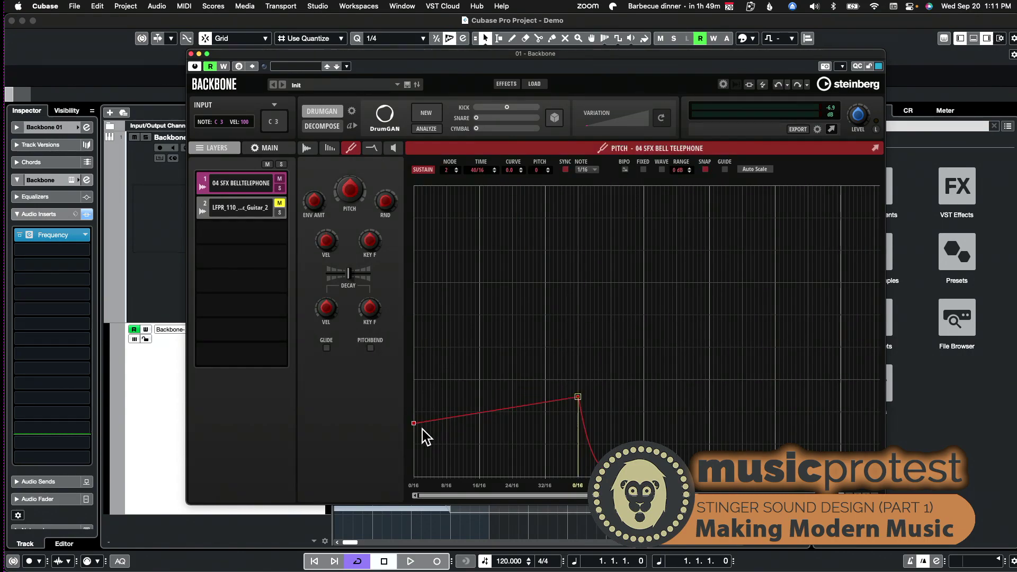
{"action": "mouse_move", "coordinate": [576, 397]}
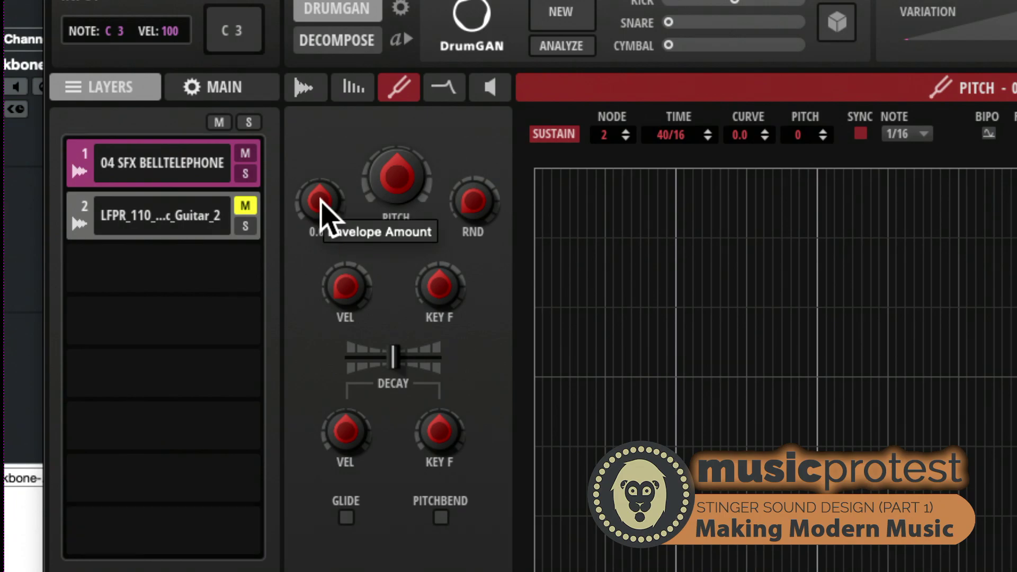
{"action": "left_click_drag", "start_coordinate": [323, 204], "coordinate": [307, 46]}
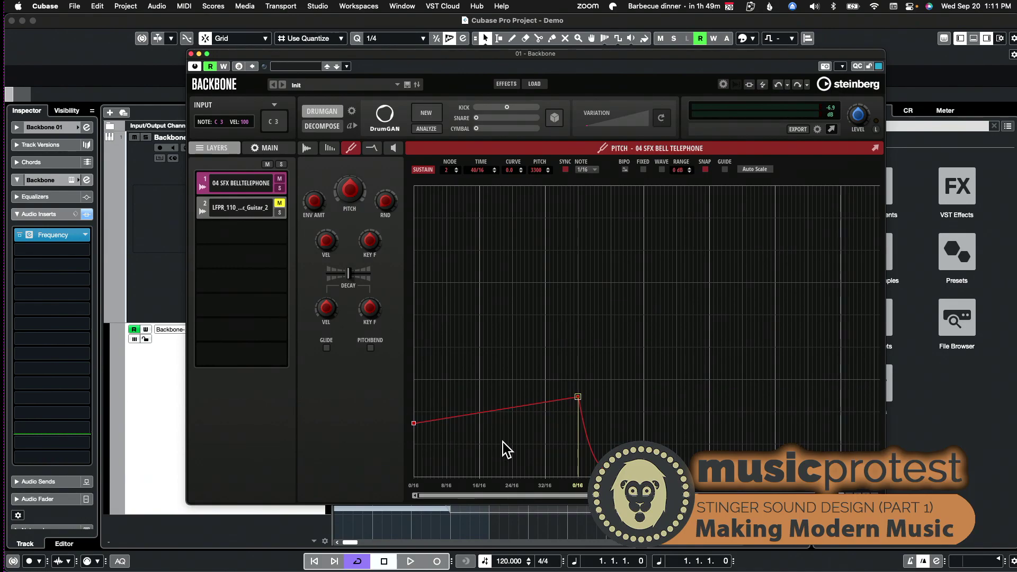
{"action": "key", "text": "space"}
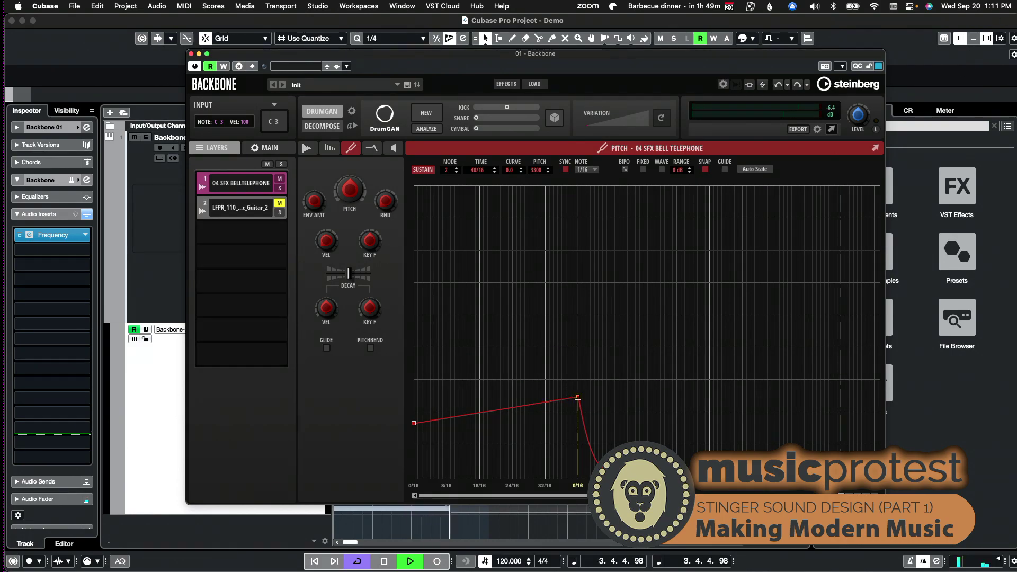
{"action": "left_click", "coordinate": [29, 235]}
{"action": "left_click_drag", "start_coordinate": [806, 201], "coordinate": [506, 112]}
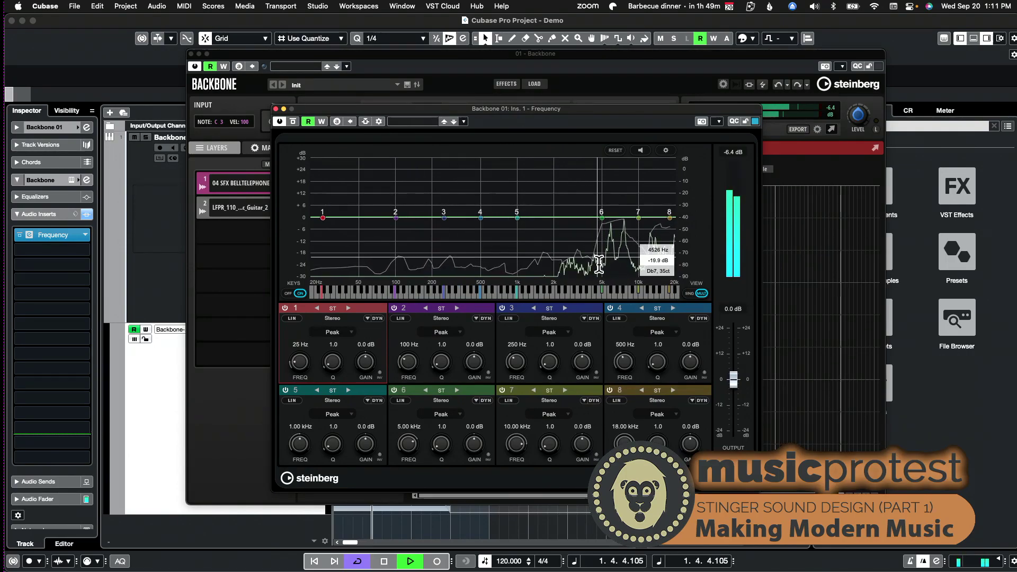
Move the Frequency EQ aside and audition the bell, returning to its pitch envelope
{"action": "left_click_drag", "start_coordinate": [354, 110], "coordinate": [1016, 21]}
{"action": "key", "text": "space"}
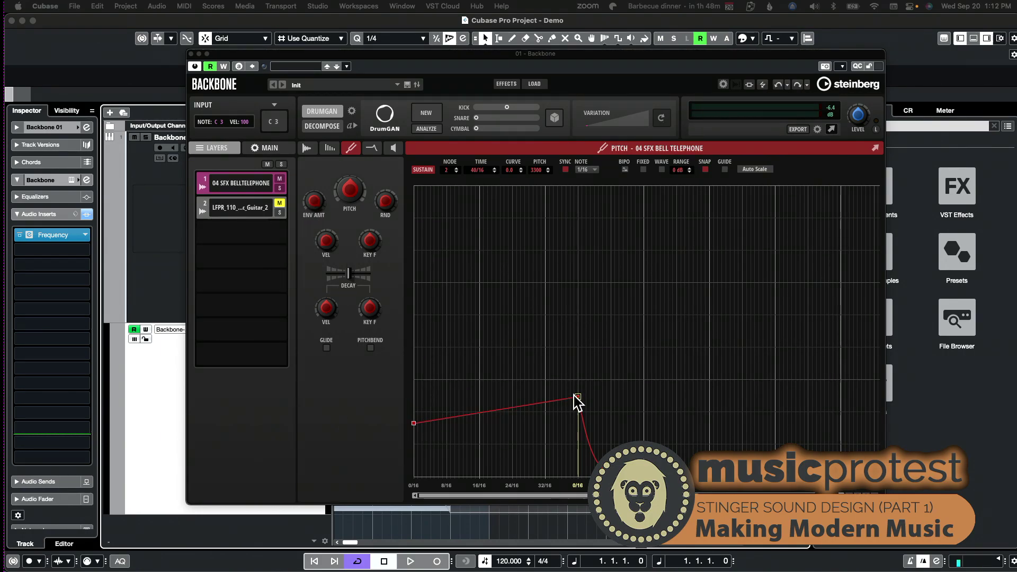
{"action": "left_click", "coordinate": [307, 147]}
{"action": "key", "text": "space"}
{"action": "key", "text": "space"}
{"action": "left_click", "coordinate": [351, 148]}
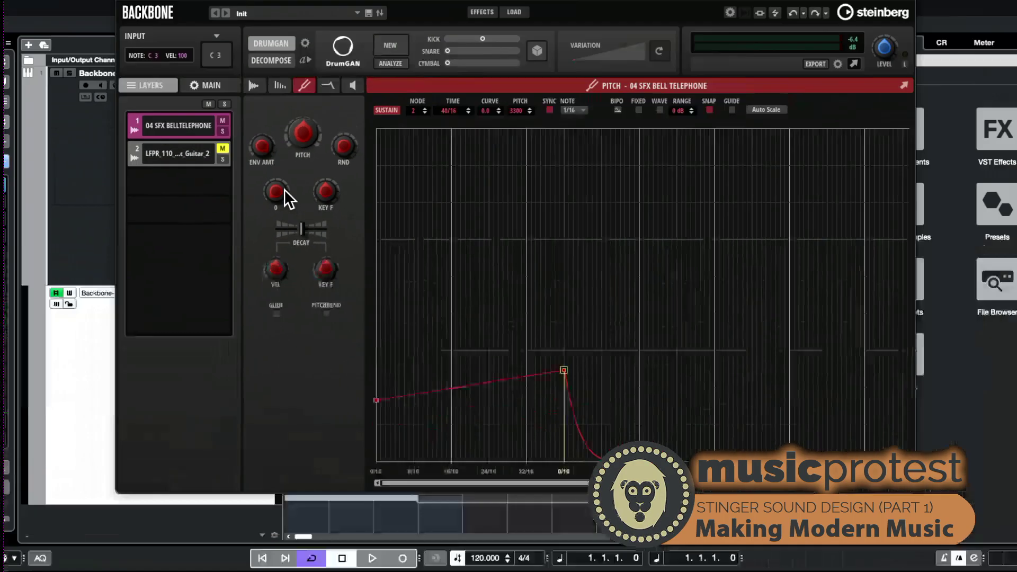
{"action": "mouse_move", "coordinate": [284, 189]}
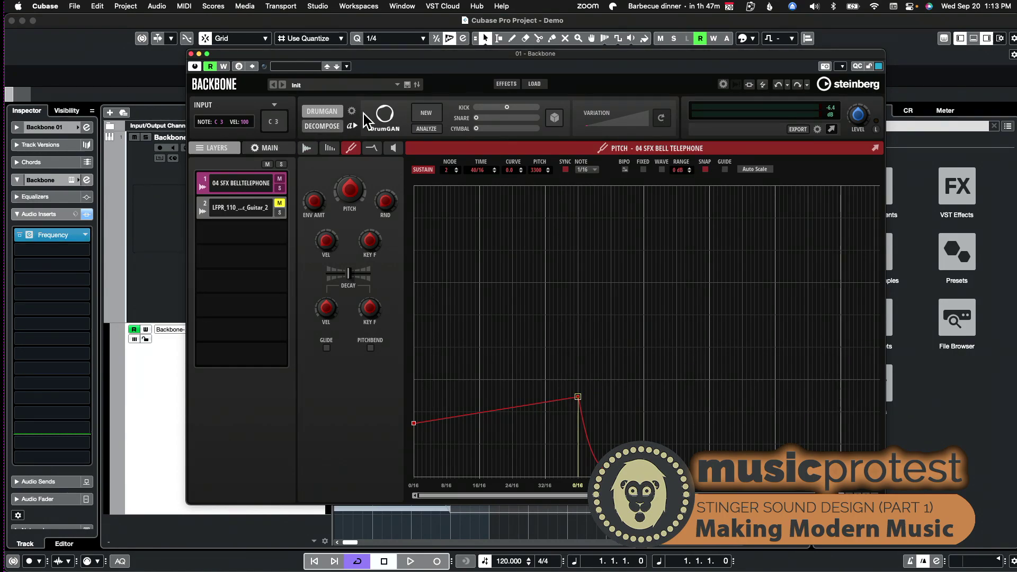
Add a node on the bell filter envelope's rise and set envelope amount to 100
{"action": "left_click", "coordinate": [372, 148]}
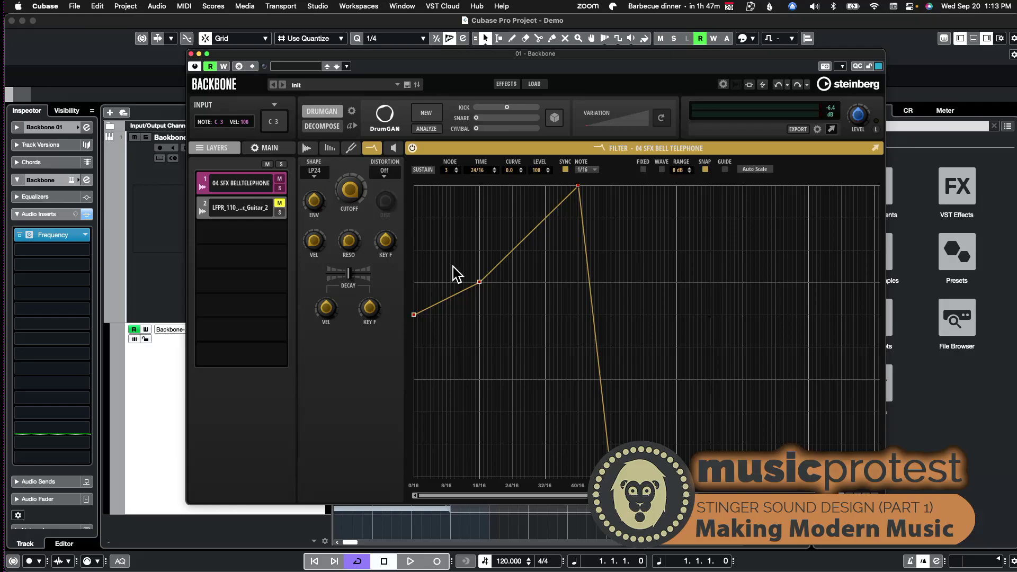
{"action": "double_click", "coordinate": [479, 281]}
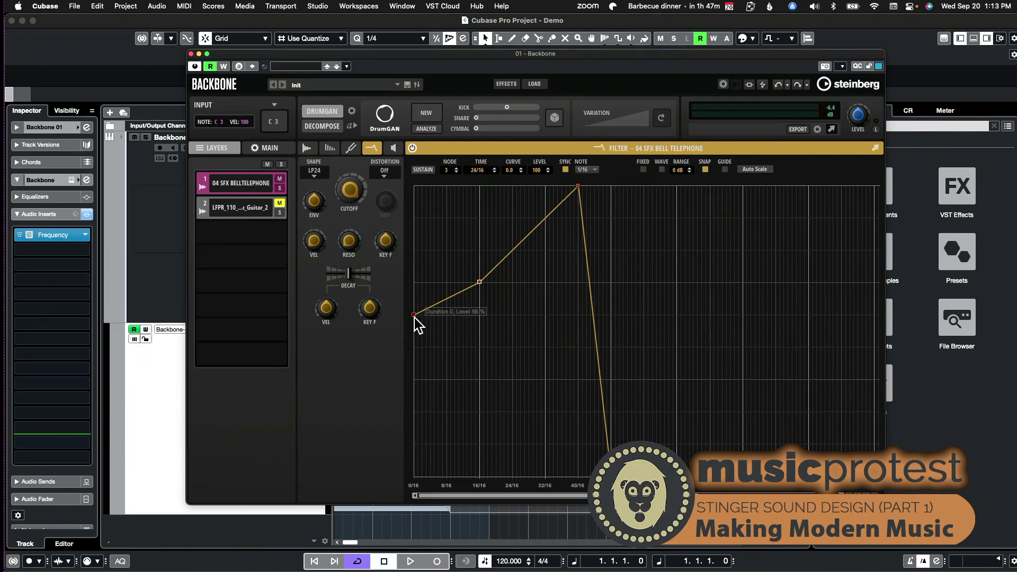
{"action": "mouse_move", "coordinate": [347, 239]}
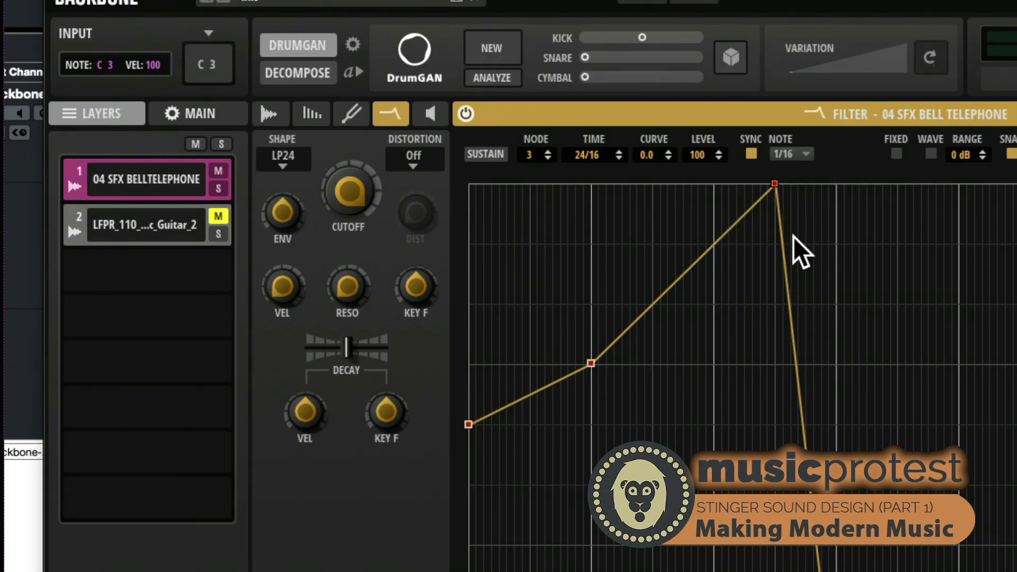
{"action": "left_click_drag", "start_coordinate": [284, 214], "coordinate": [291, 123]}
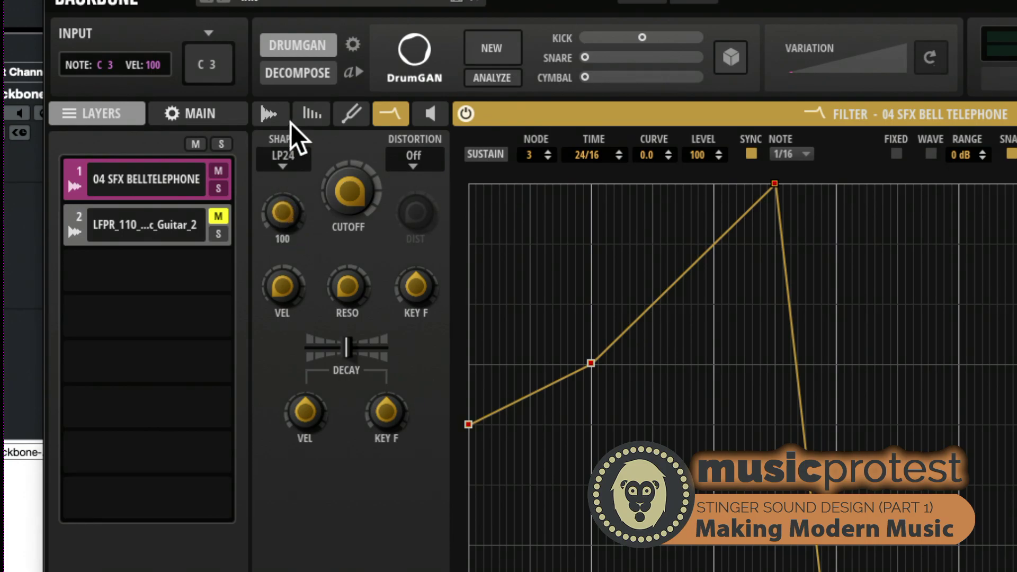
Lower the bell layer's filter cutoff to about 50 Hz
{"action": "left_click_drag", "start_coordinate": [344, 177], "coordinate": [333, 382]}
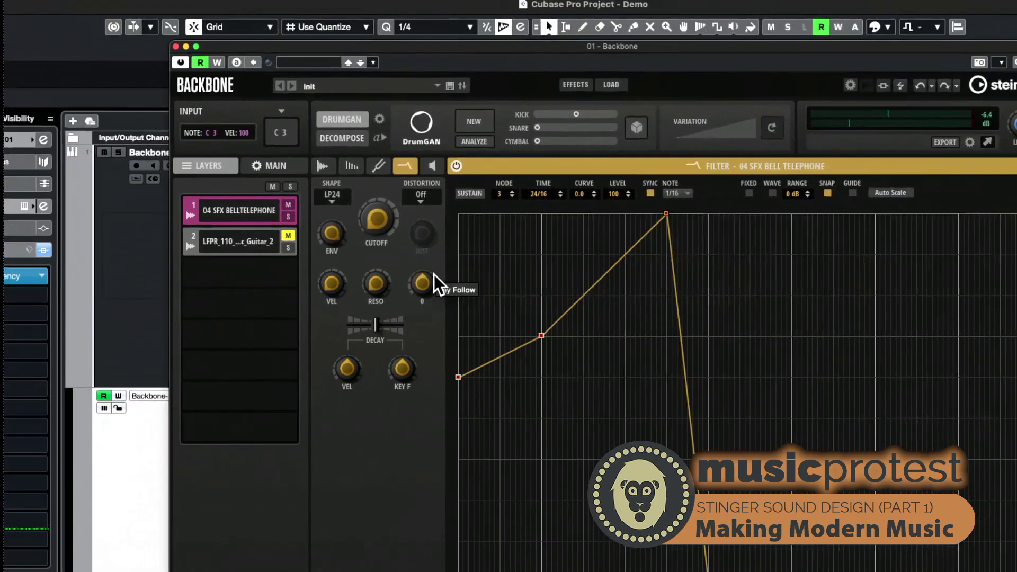
{"action": "right_click", "coordinate": [431, 276]}
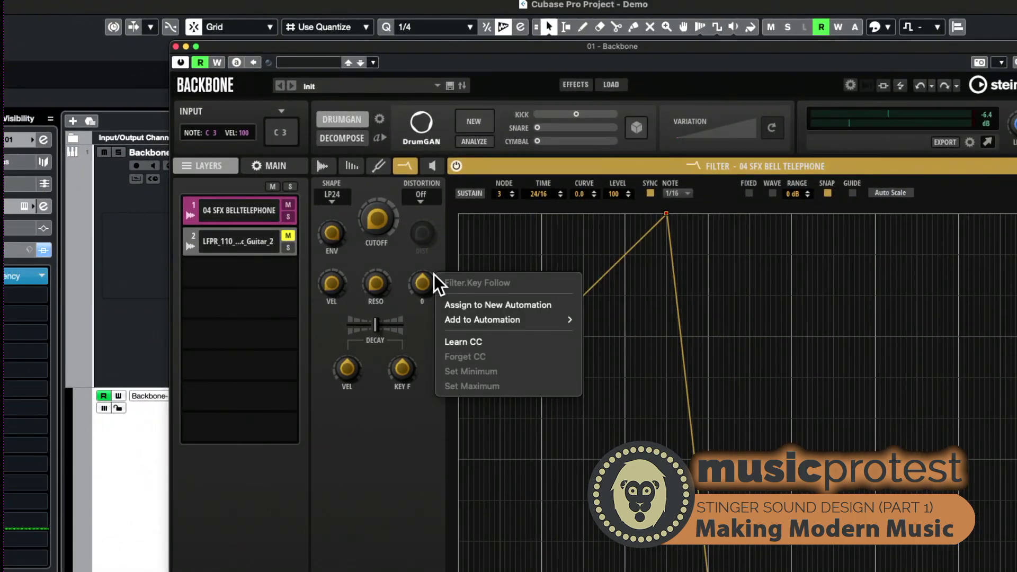
{"action": "left_click", "coordinate": [436, 264]}
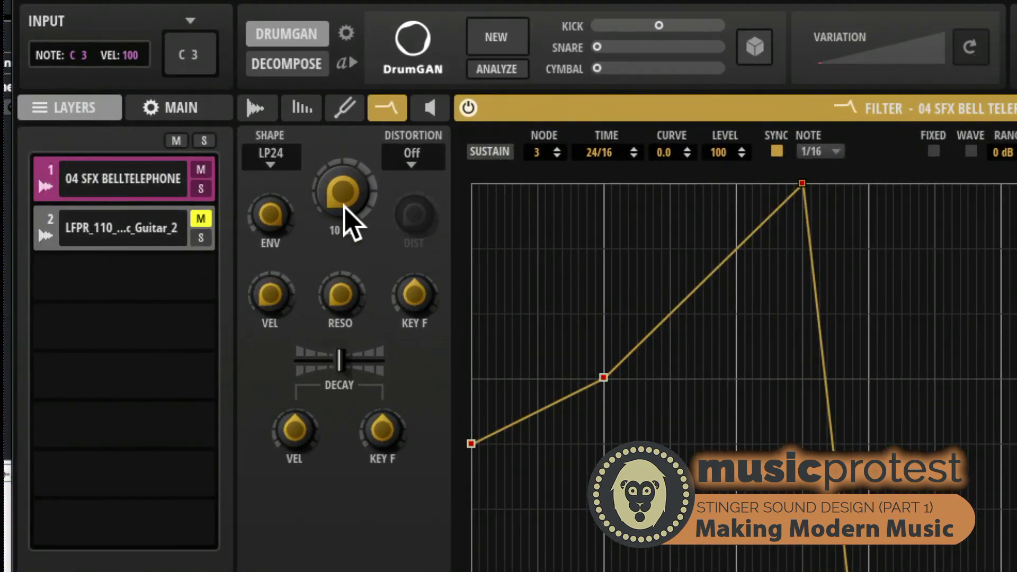
{"action": "left_click_drag", "start_coordinate": [346, 212], "coordinate": [328, 135]}
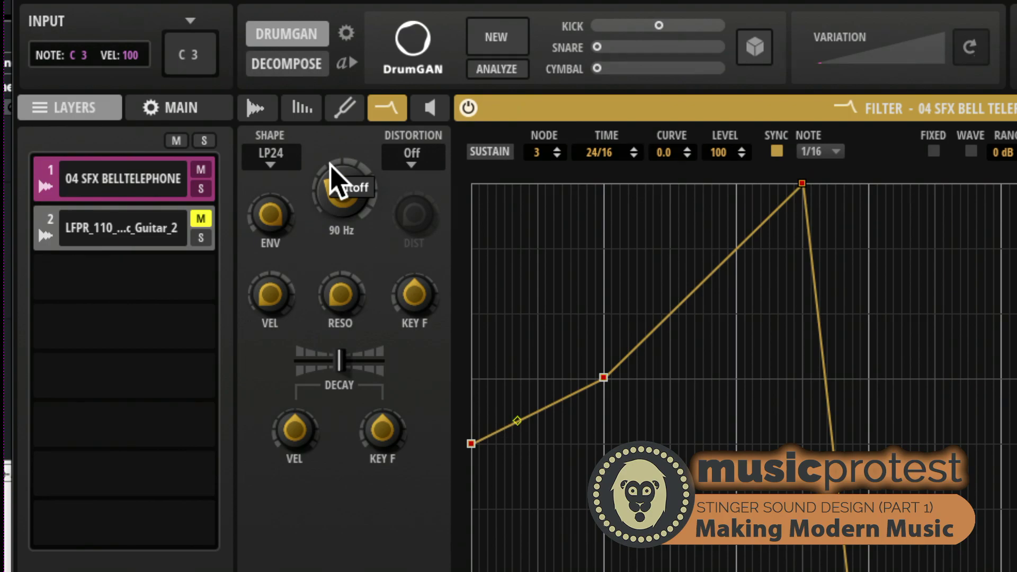
{"action": "left_click_drag", "start_coordinate": [331, 172], "coordinate": [342, 236]}
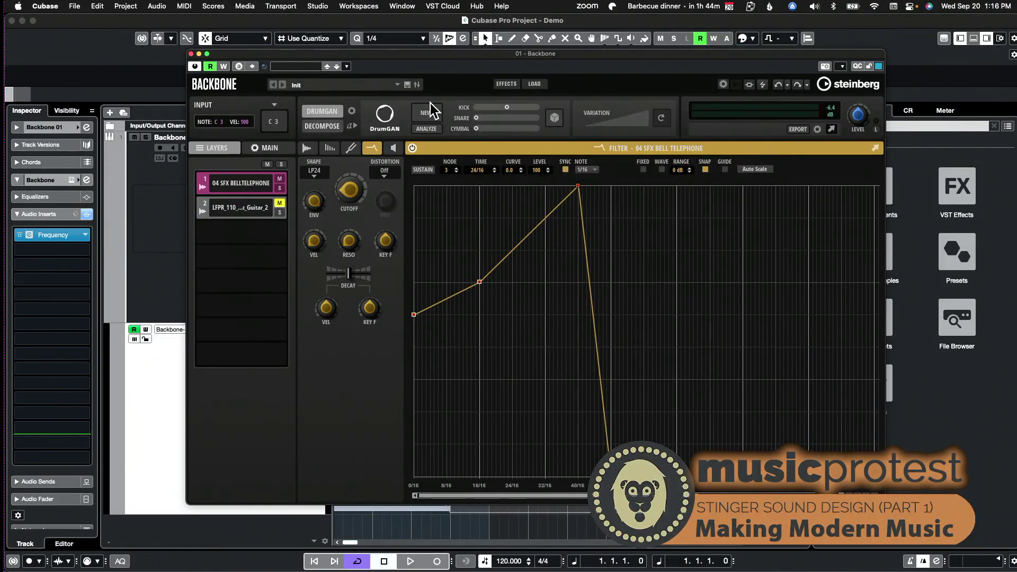
Unmute the guitar layer in the Layers overview and audition the layered sound
{"action": "left_click", "coordinate": [484, 147]}
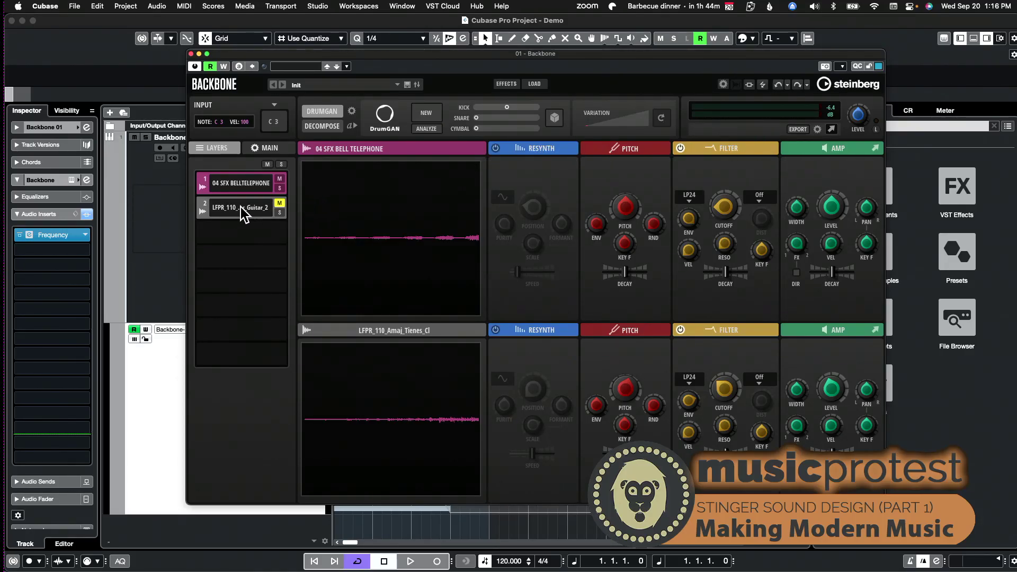
{"action": "left_click", "coordinate": [204, 220]}
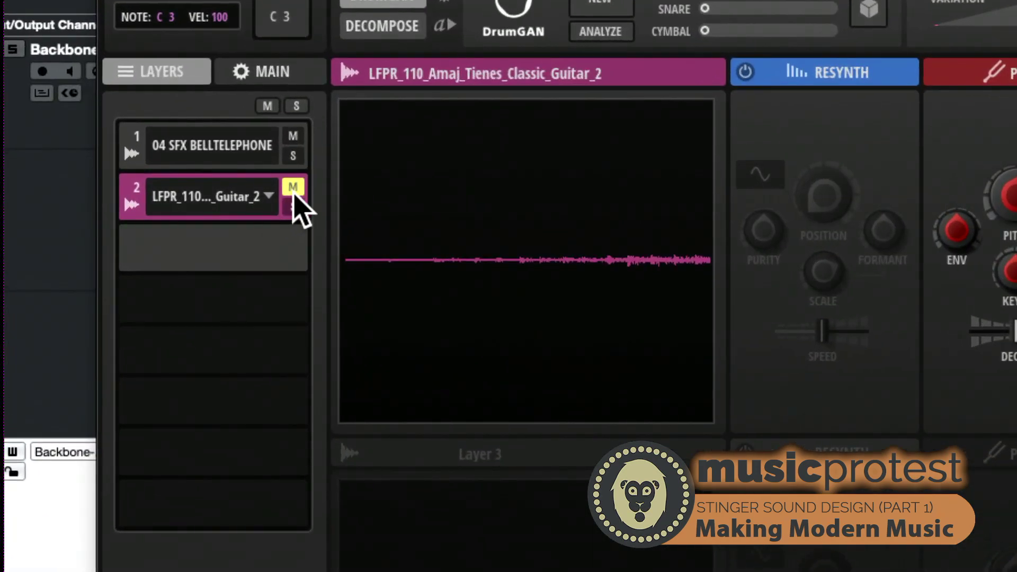
{"action": "right_click", "coordinate": [279, 203]}
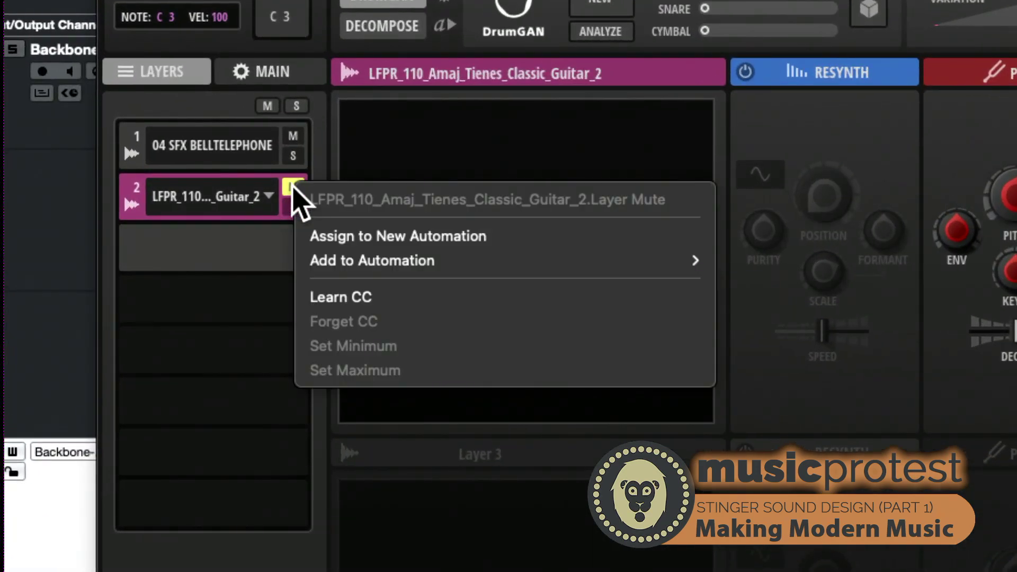
{"action": "left_click", "coordinate": [291, 200]}
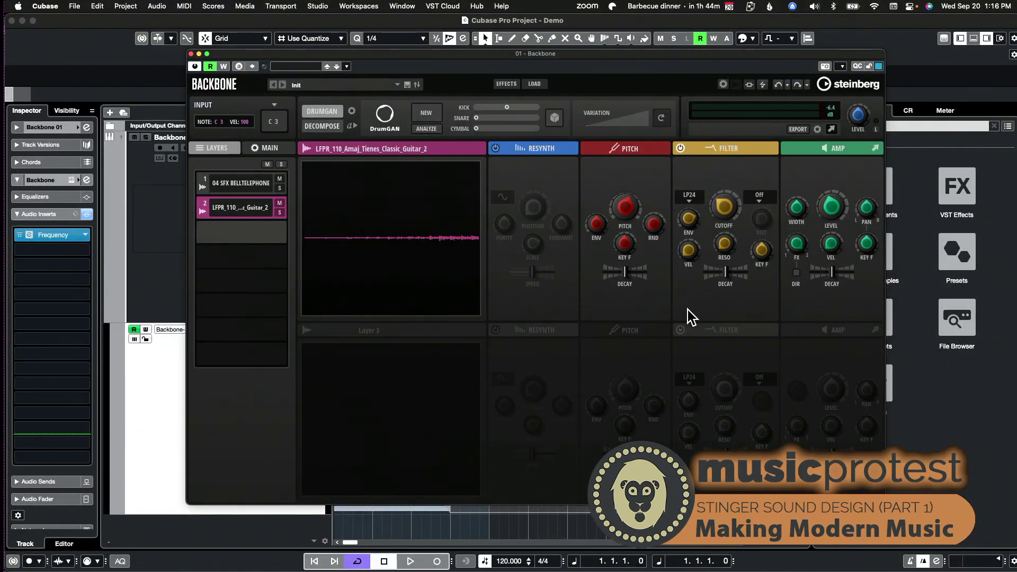
{"action": "key", "text": "space"}
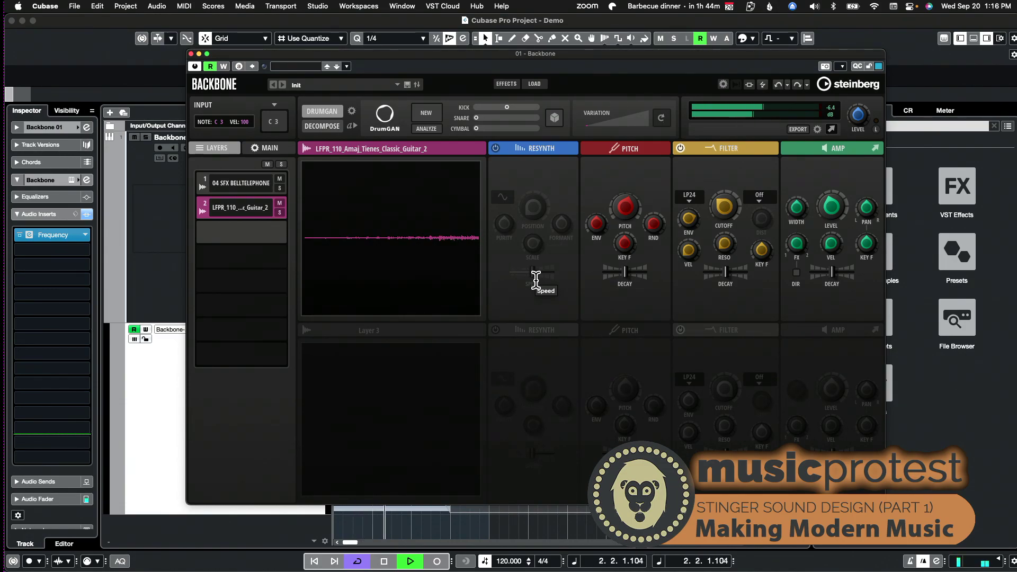
{"action": "key", "text": "space"}
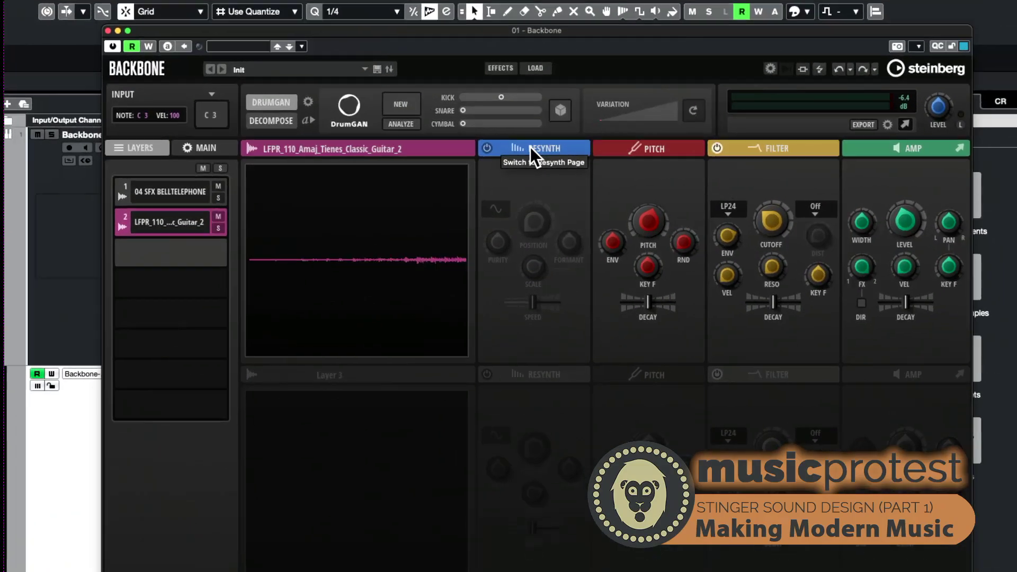
On the Resynth page, try resynthesis on the guitar, then enable it only for the bell layer
{"action": "left_click", "coordinate": [529, 147]}
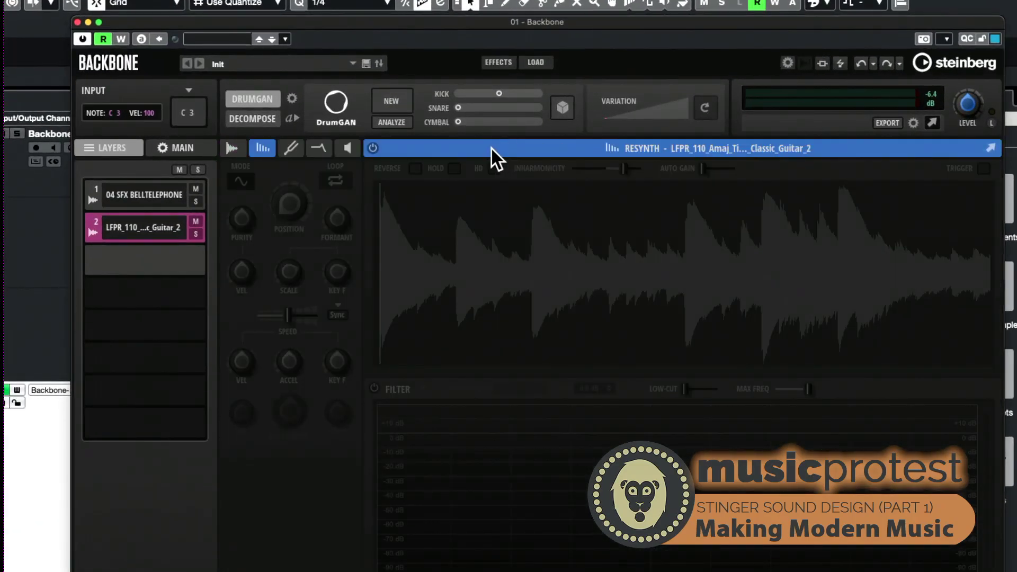
{"action": "left_click", "coordinate": [374, 148]}
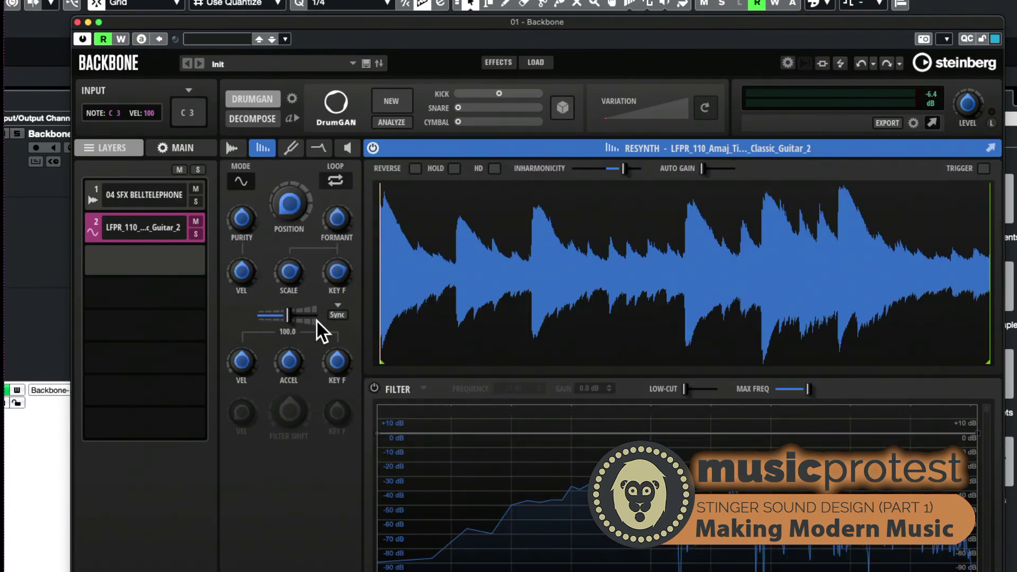
{"action": "left_click", "coordinate": [91, 201]}
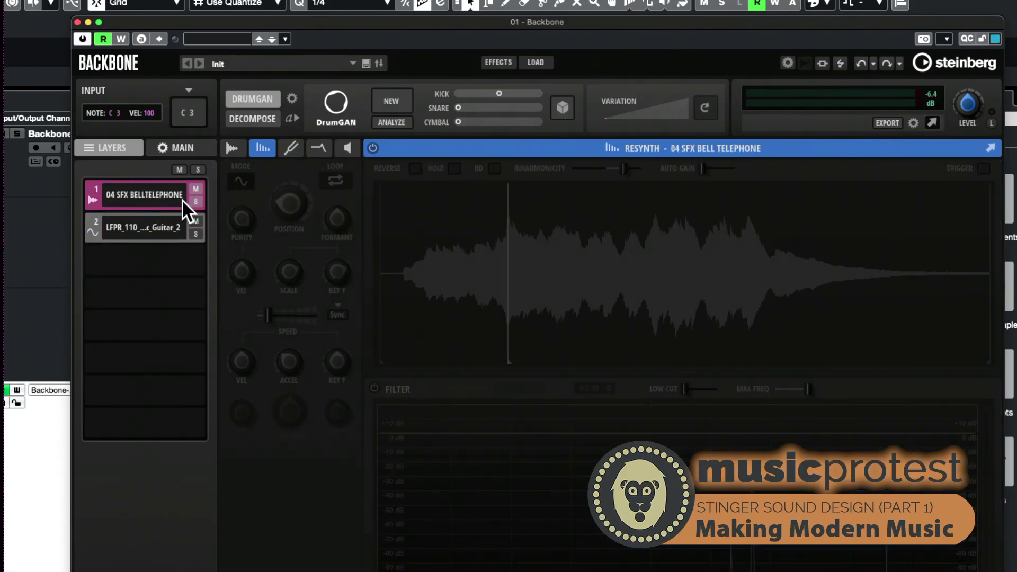
{"action": "left_click", "coordinate": [91, 233]}
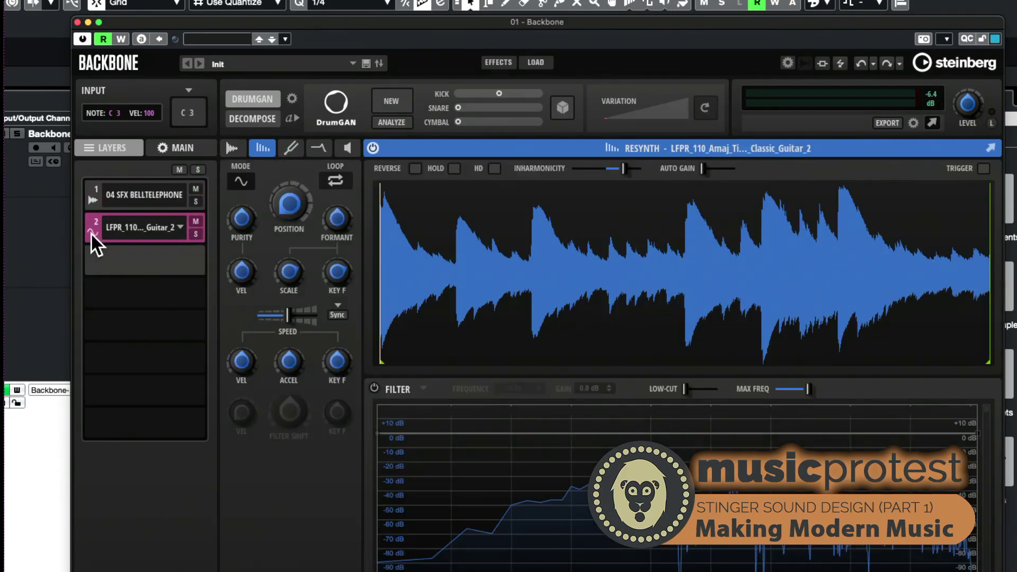
{"action": "left_click", "coordinate": [373, 148]}
{"action": "left_click", "coordinate": [88, 202]}
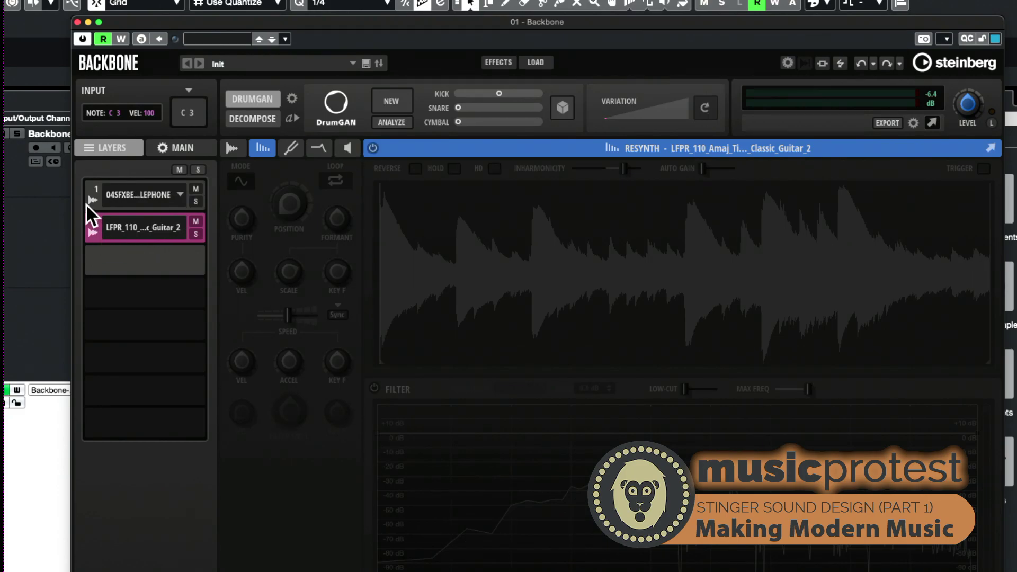
{"action": "left_click", "coordinate": [373, 148]}
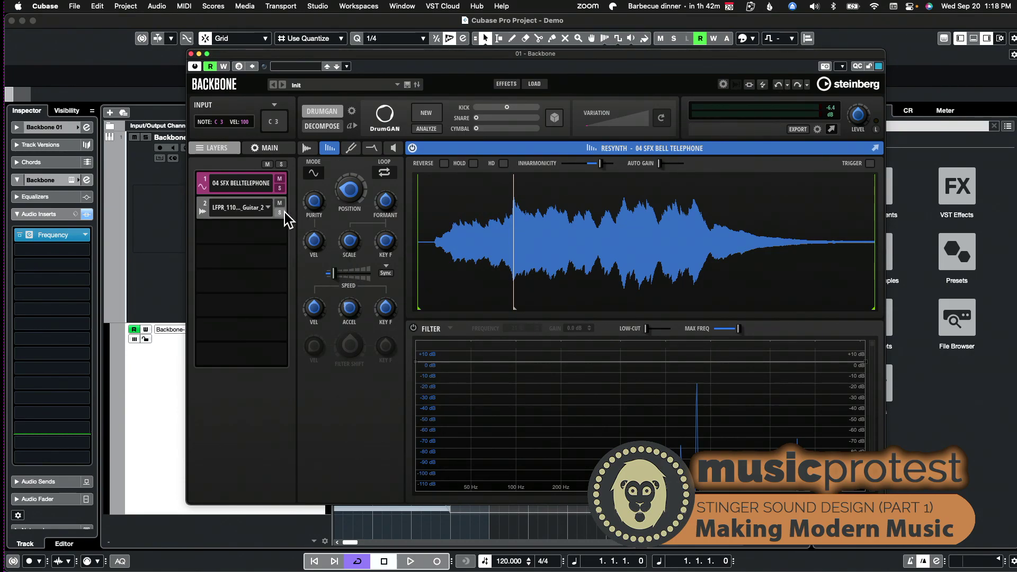
Toggle the plugin's Read automation off and back on during playback, and shift the window right
{"action": "left_click", "coordinate": [210, 66]}
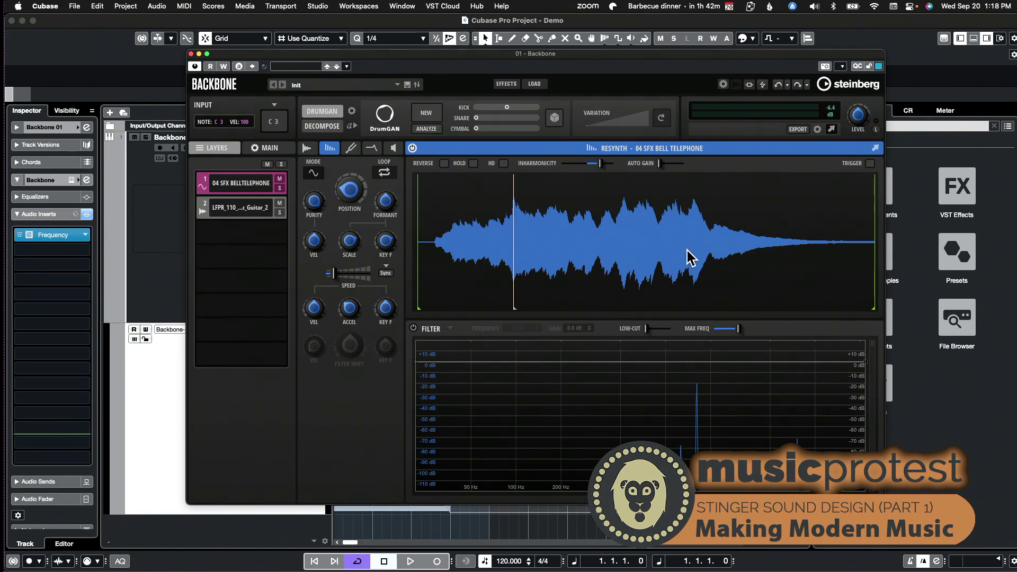
{"action": "key", "text": "space"}
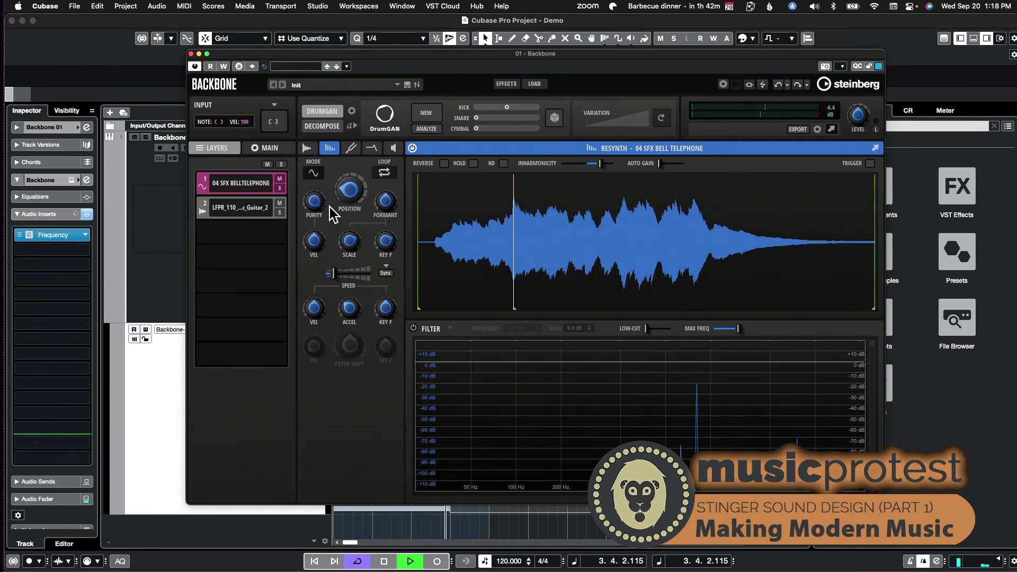
{"action": "left_click", "coordinate": [210, 66]}
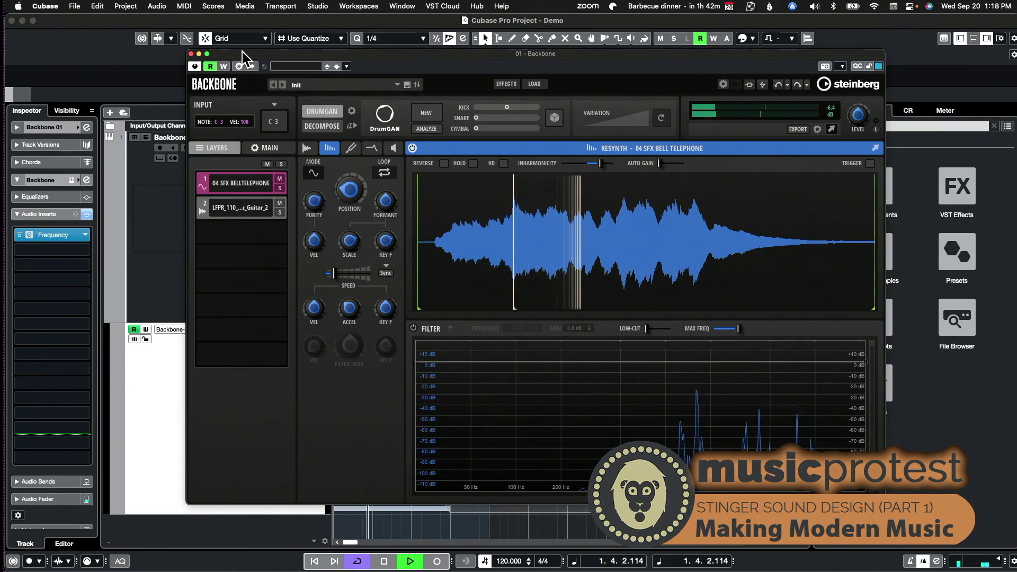
{"action": "left_click_drag", "start_coordinate": [248, 53], "coordinate": [464, 40]}
{"action": "key", "text": "space"}
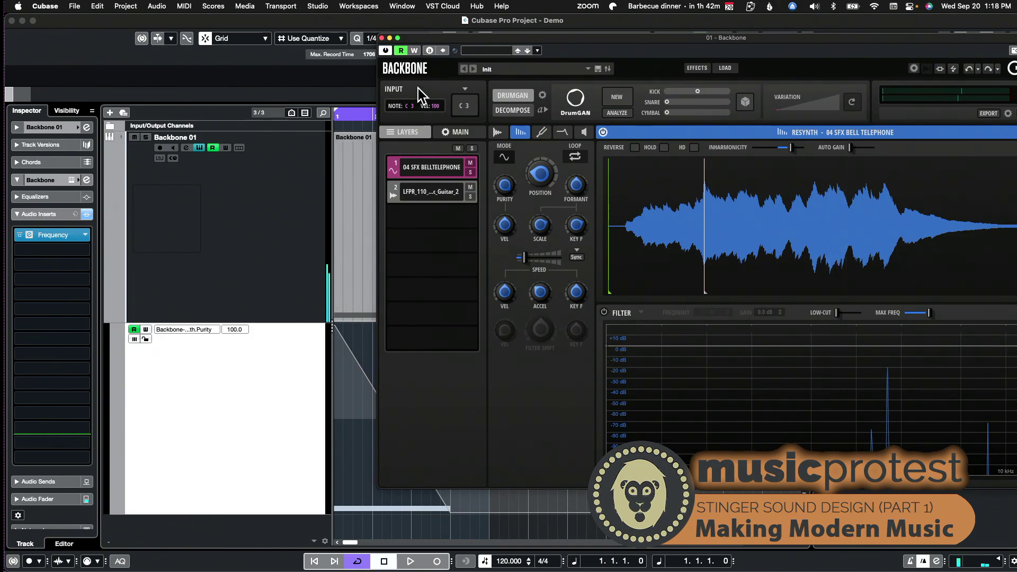
Move the plugin window aside and back, then sweep Purity down and up to 100
{"action": "left_click_drag", "start_coordinate": [440, 37], "coordinate": [734, 51]}
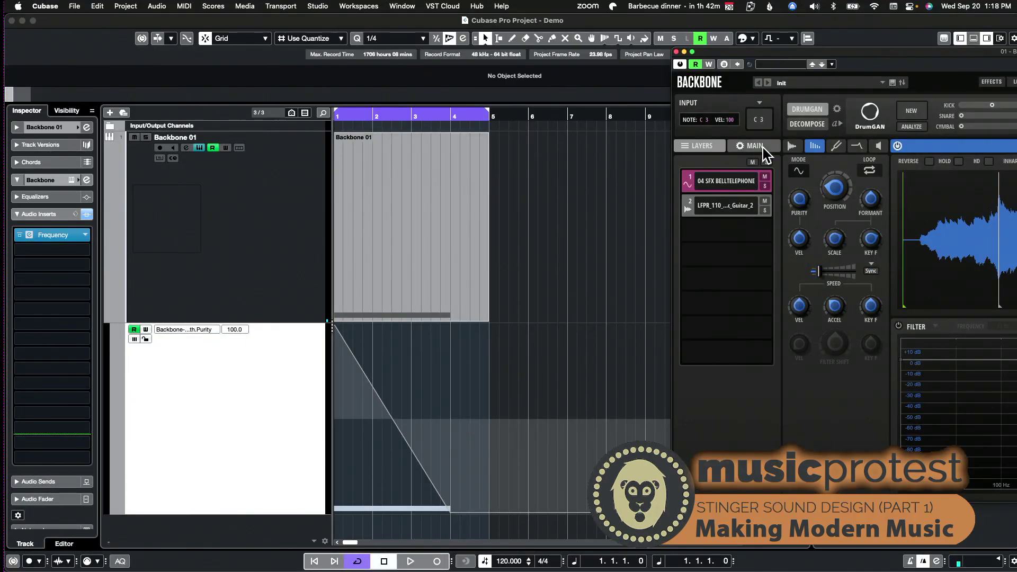
{"action": "left_click_drag", "start_coordinate": [795, 45], "coordinate": [310, 64]}
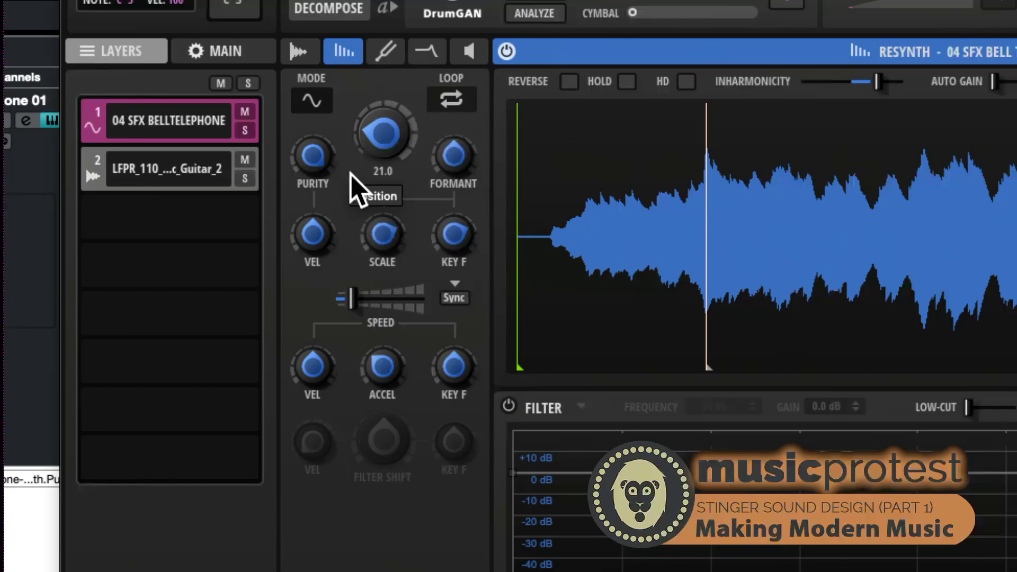
{"action": "scroll", "coordinate": [333, 183], "scroll_direction": "up", "scroll_amount": 5}
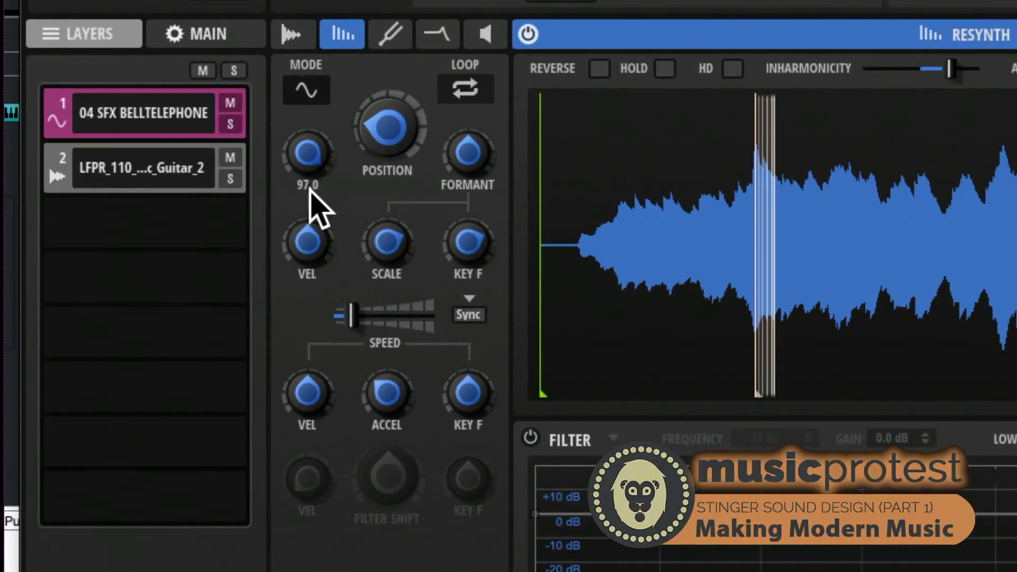
{"action": "scroll", "coordinate": [326, 196], "scroll_direction": "down", "scroll_amount": 8}
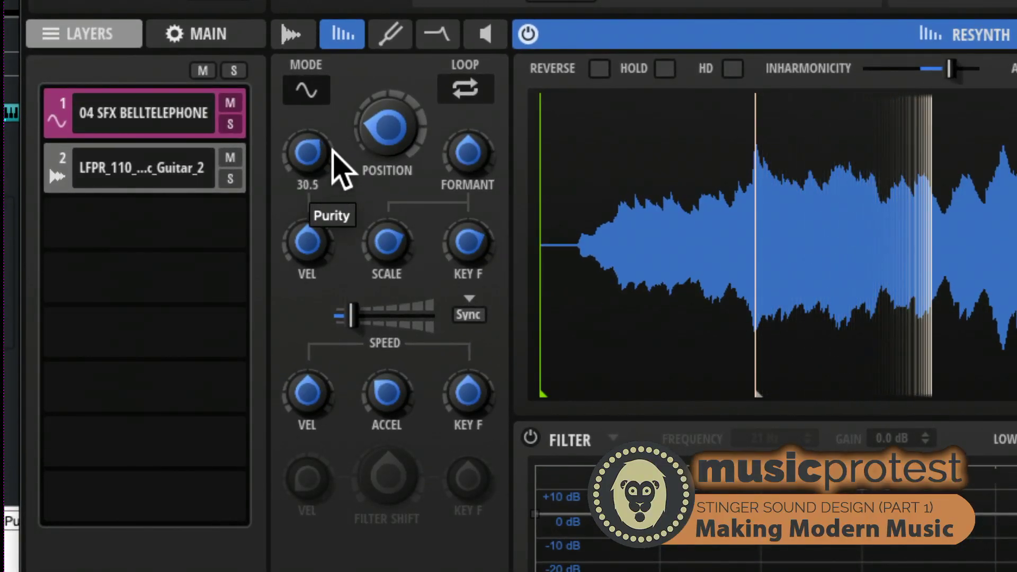
{"action": "scroll", "coordinate": [305, 154], "scroll_direction": "up", "scroll_amount": 9}
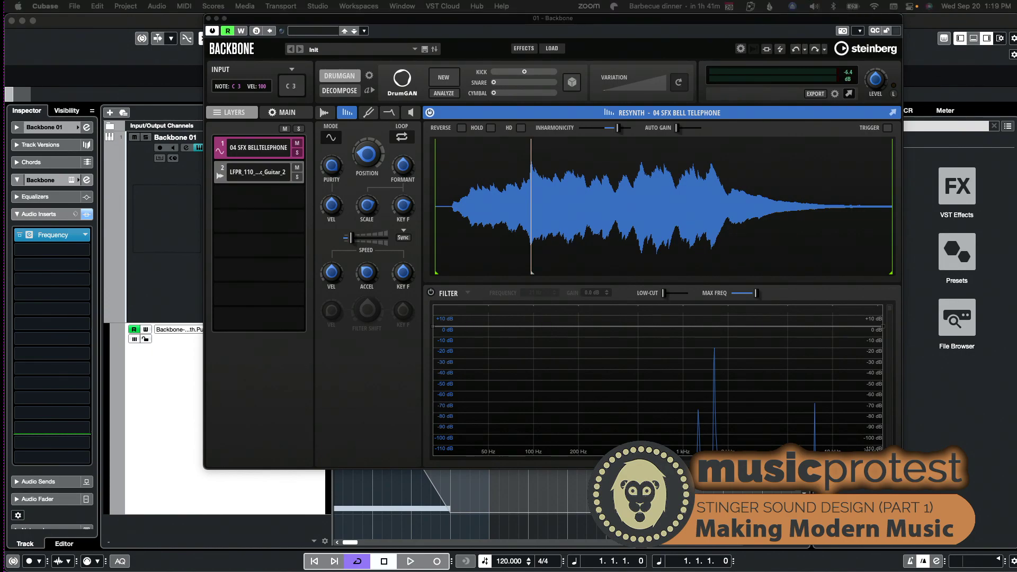
{"action": "left_click_drag", "start_coordinate": [964, 80], "coordinate": [617, 115]}
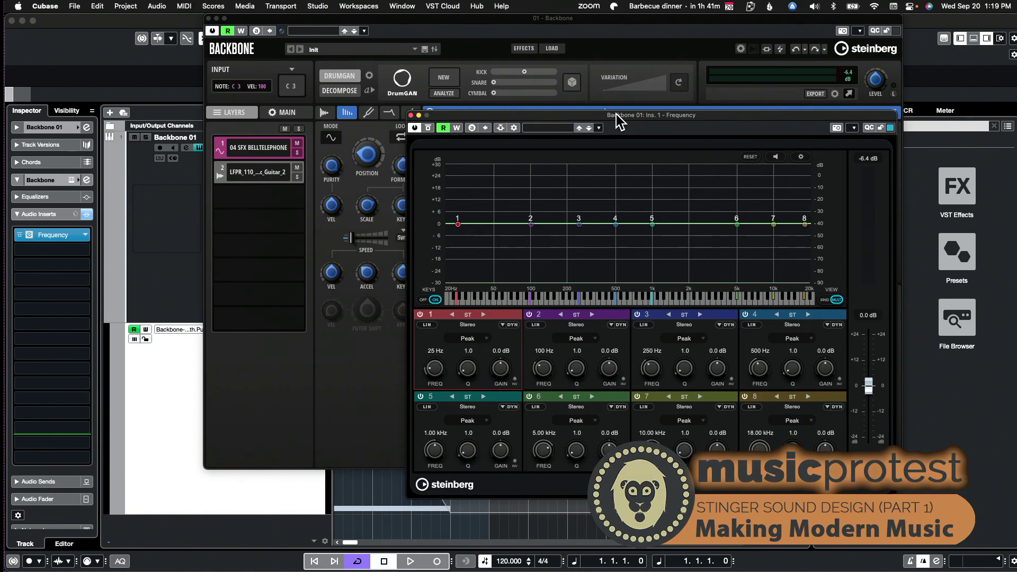
{"action": "key", "text": "space"}
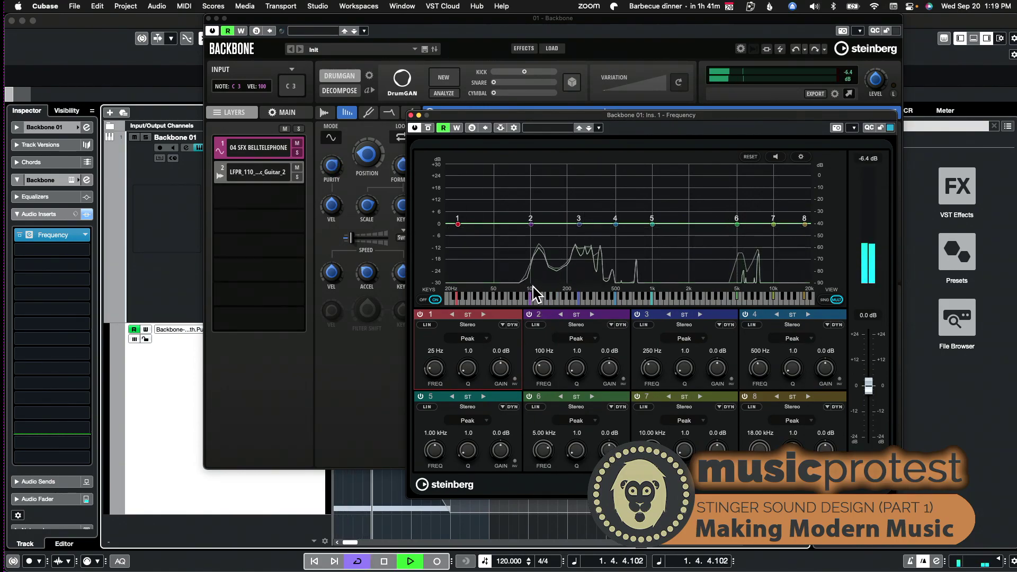
{"action": "key", "text": "space"}
{"action": "left_click_drag", "start_coordinate": [456, 116], "coordinate": [472, 109]}
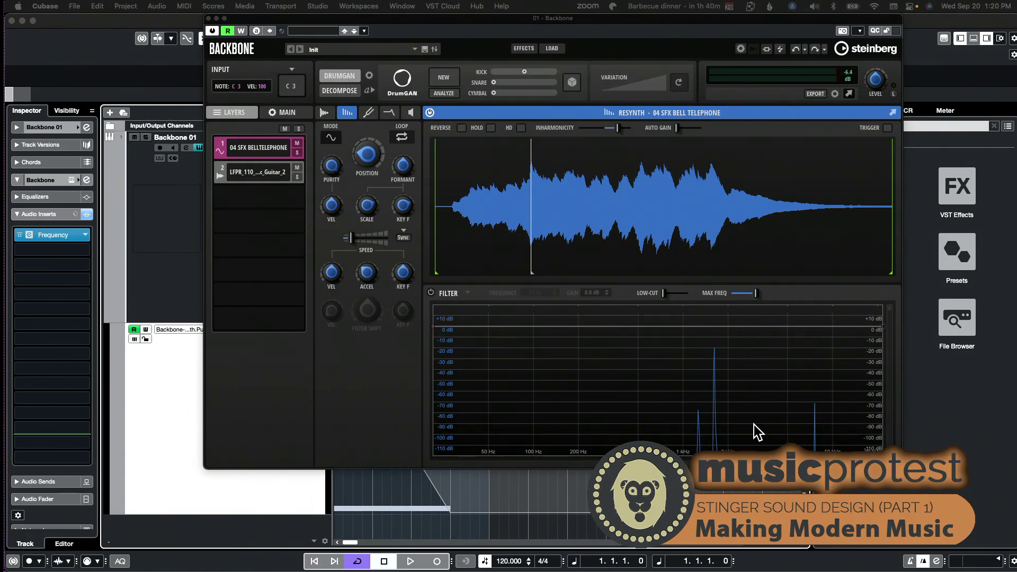
Audition the current resynthesized bell layer by playing and stopping it
{"action": "key", "text": "space"}
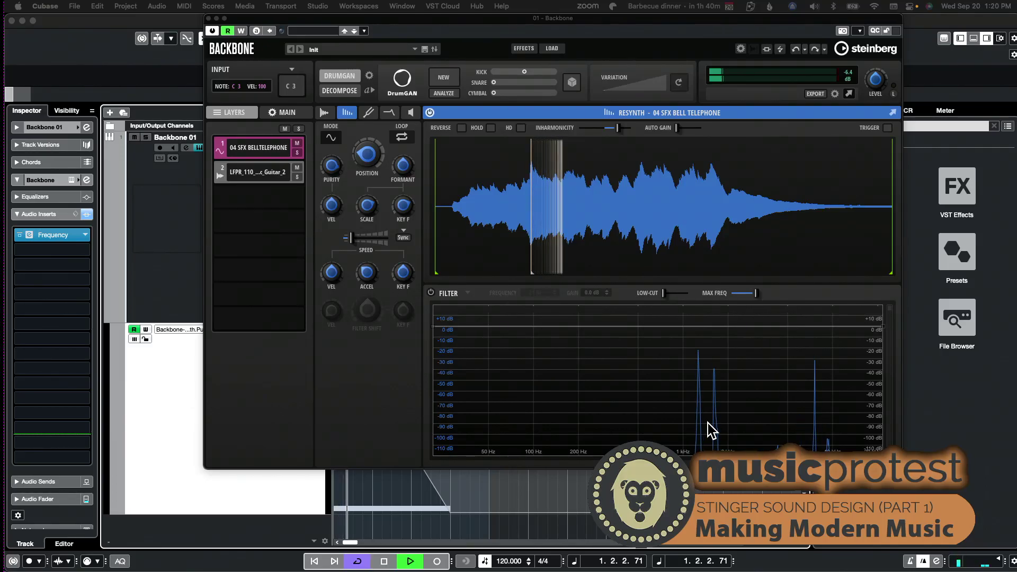
{"action": "key", "text": "space"}
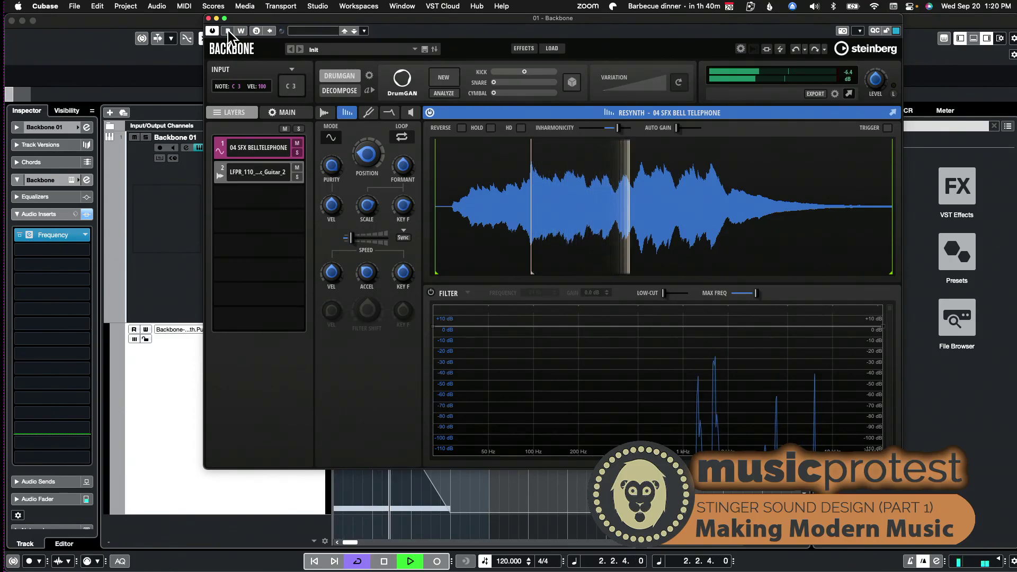
{"action": "key", "text": "space"}
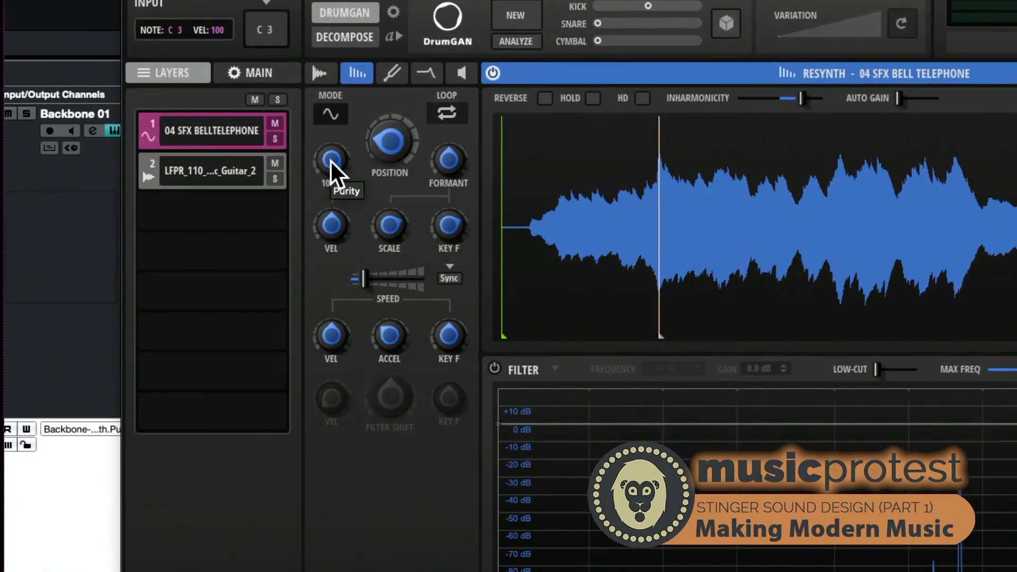
Lower the bell layer's Purity toward -100 and play back the noisier resynthesis
{"action": "left_click_drag", "start_coordinate": [330, 173], "coordinate": [329, 213]}
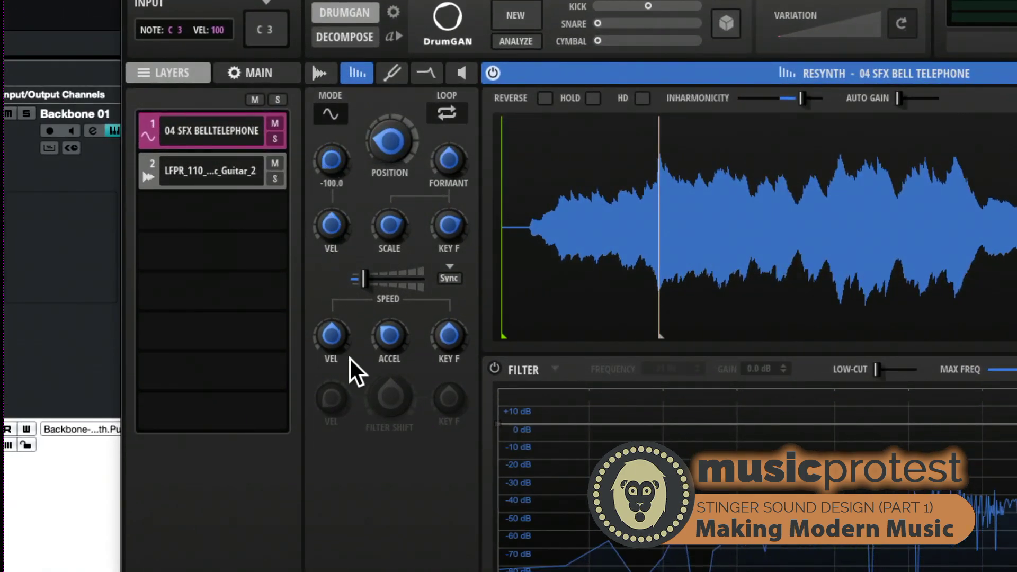
{"action": "mouse_move", "coordinate": [350, 360]}
{"action": "key", "text": "space"}
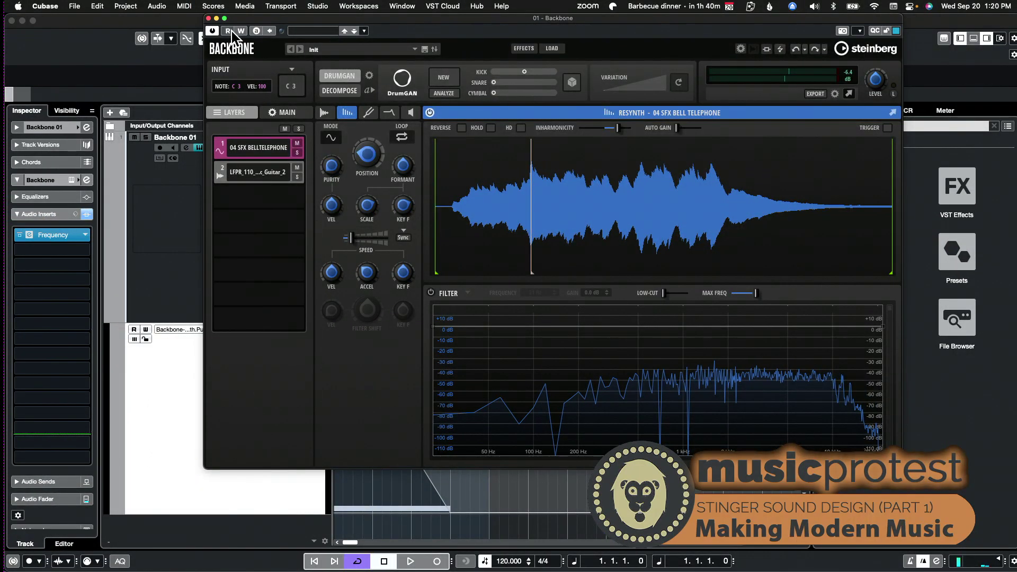
{"action": "key", "text": "space"}
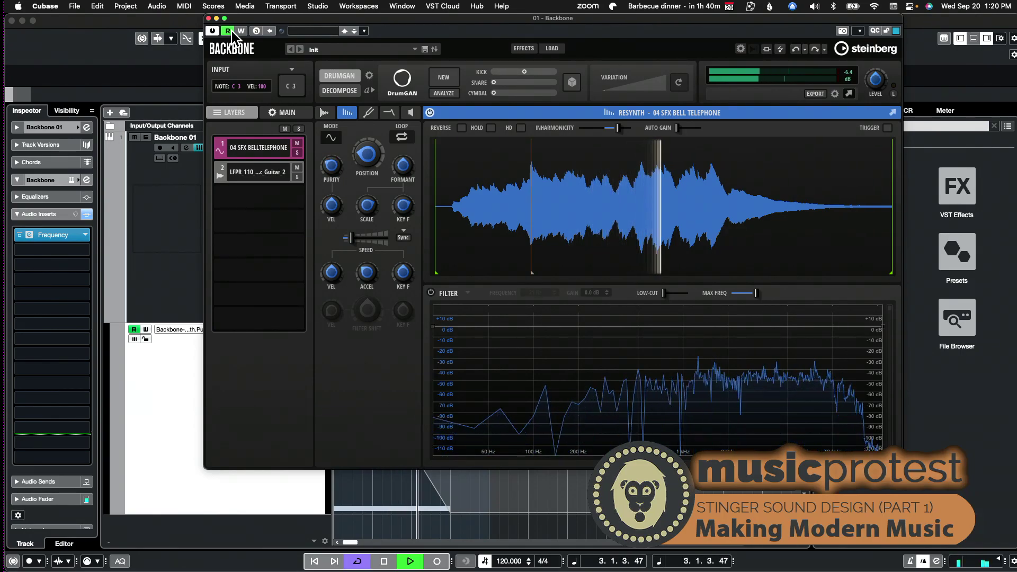
{"action": "key", "text": "space"}
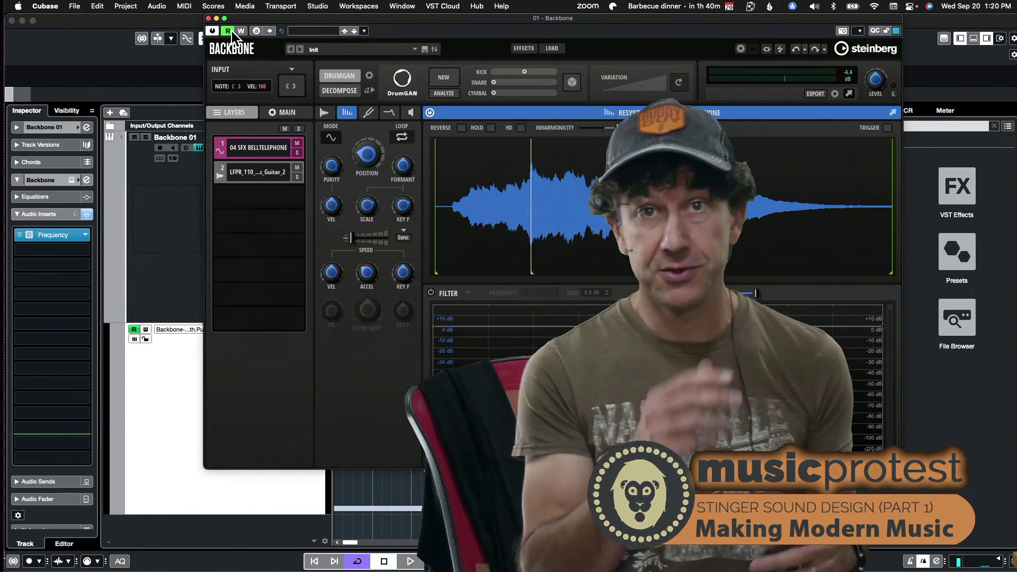